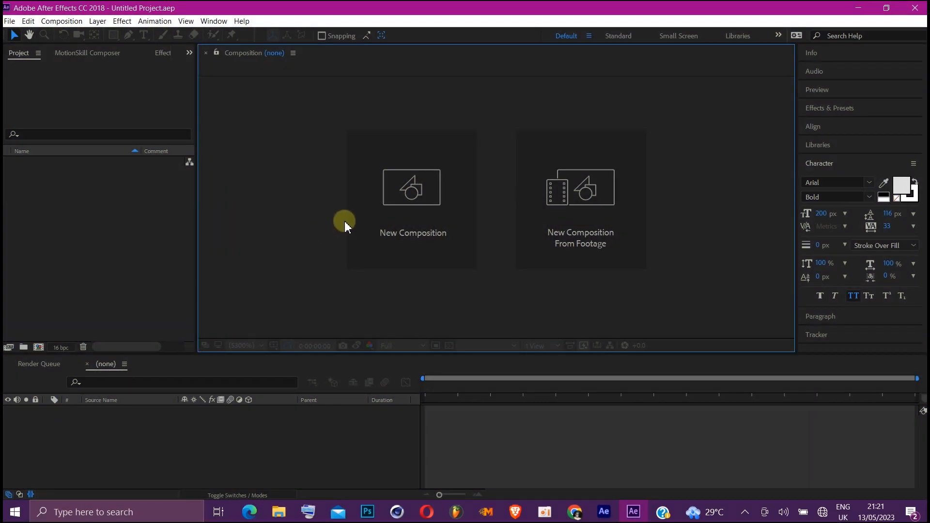
# Create a composition named Kinetic 3 at 1920 x 1080, 30 fps, lasting 5 seconds
pyautogui.click(402, 187)
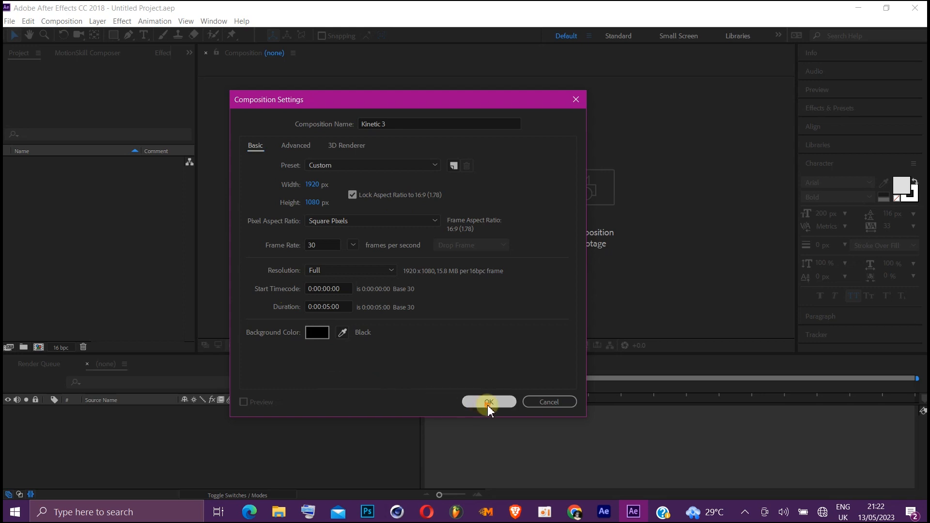
pyautogui.click(488, 406)
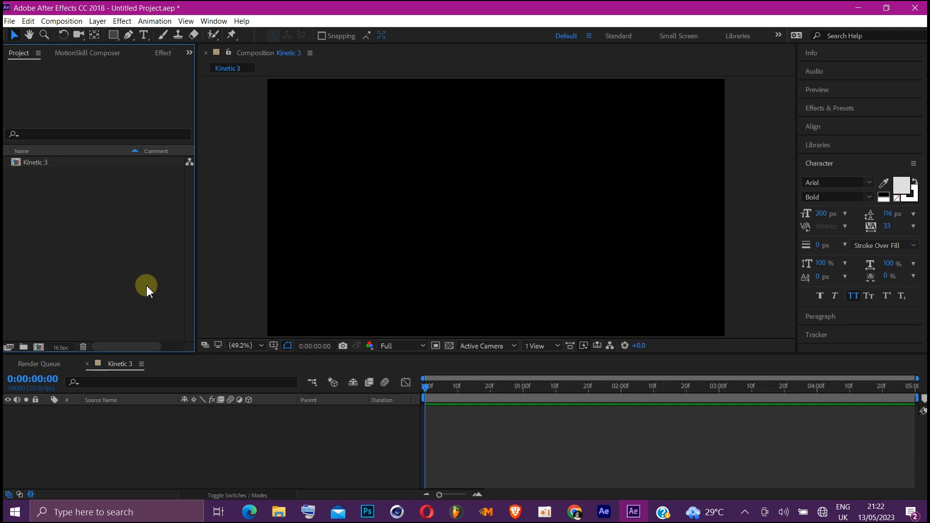
# Import bess-hamit.psd from the assets folder as a composition, merging layer styles into footage
pyautogui.hotkey('alt', 'Tab')
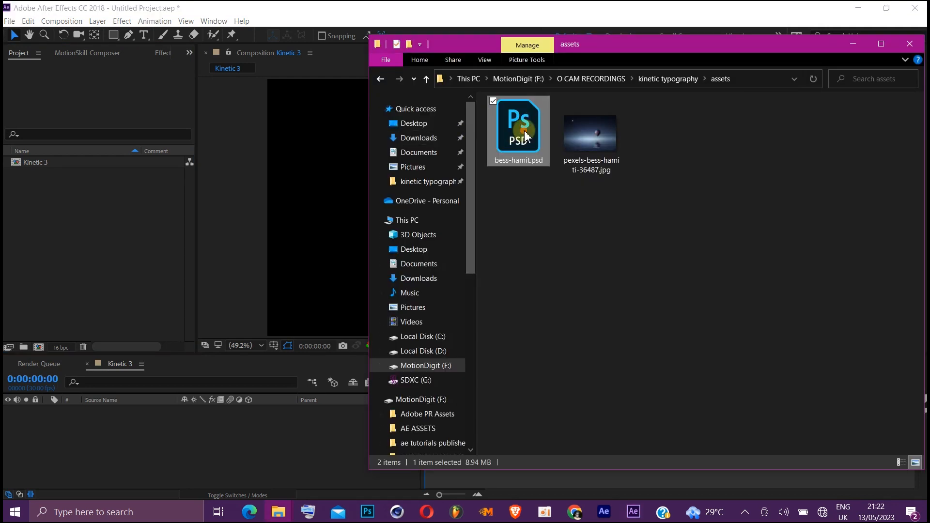
pyautogui.moveTo(521, 128); pyautogui.dragTo(97, 259)
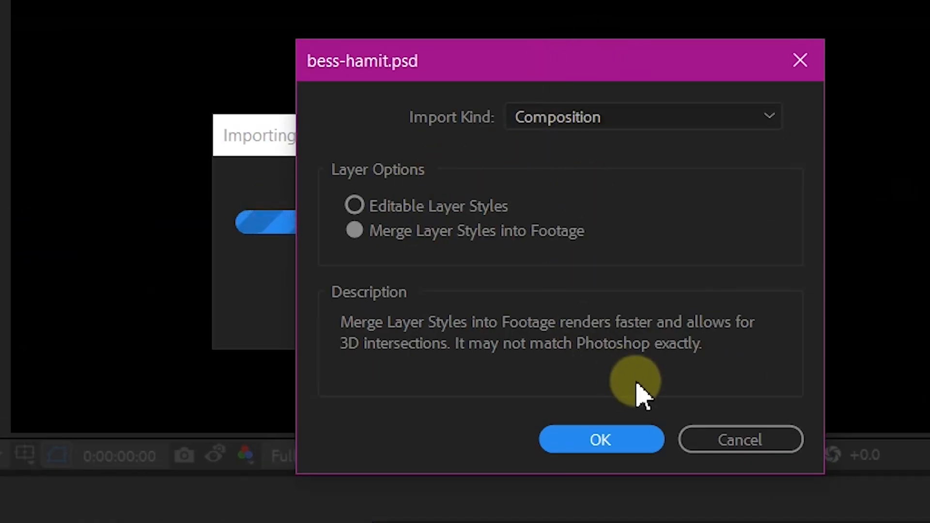
pyautogui.click(609, 443)
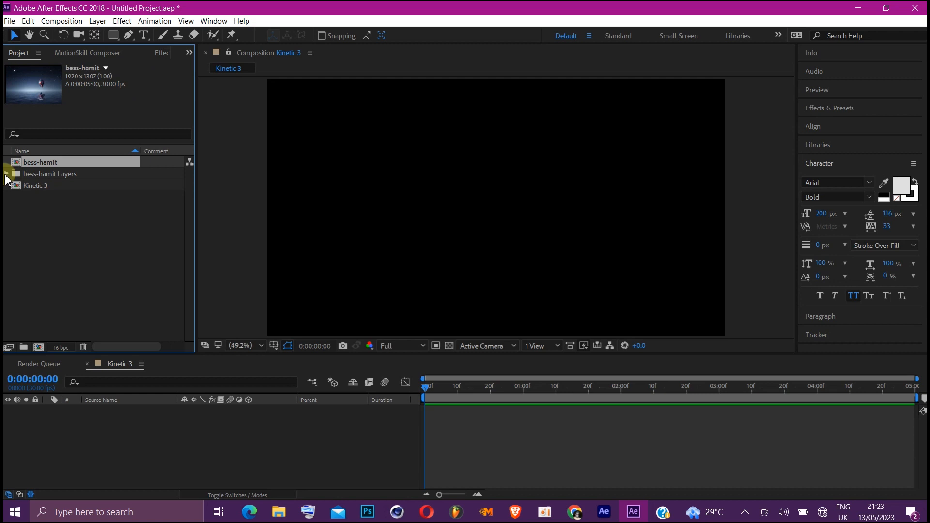
# Add both layers from the bess-hamit Layers folder to the Kinetic 3 timeline
pyautogui.click(7, 174)
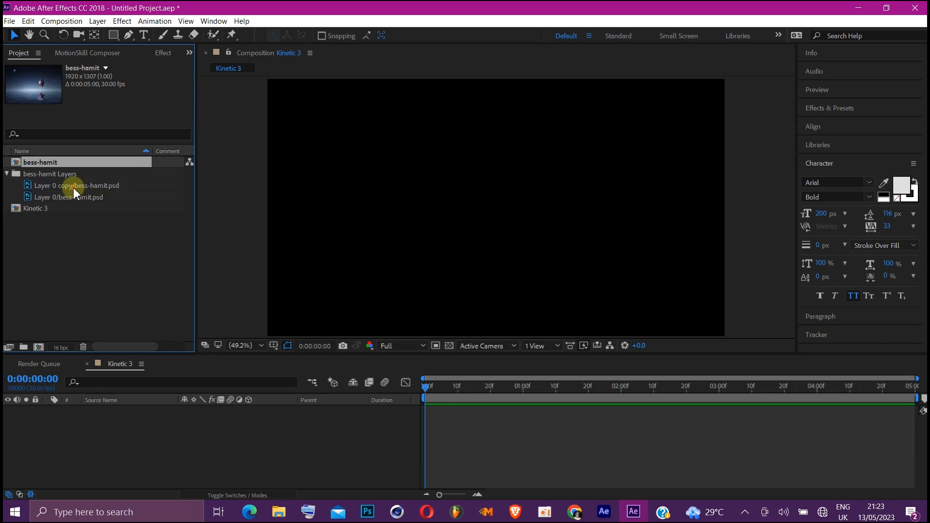
pyautogui.click(73, 186)
pyautogui.keyDown('shift'); pyautogui.click(72, 197); pyautogui.keyUp('shift')
pyautogui.moveTo(80, 182); pyautogui.dragTo(171, 421)
# Add a text layer reading "Kinetic" and set its font size to 300 px
pyautogui.rightClick(251, 450)
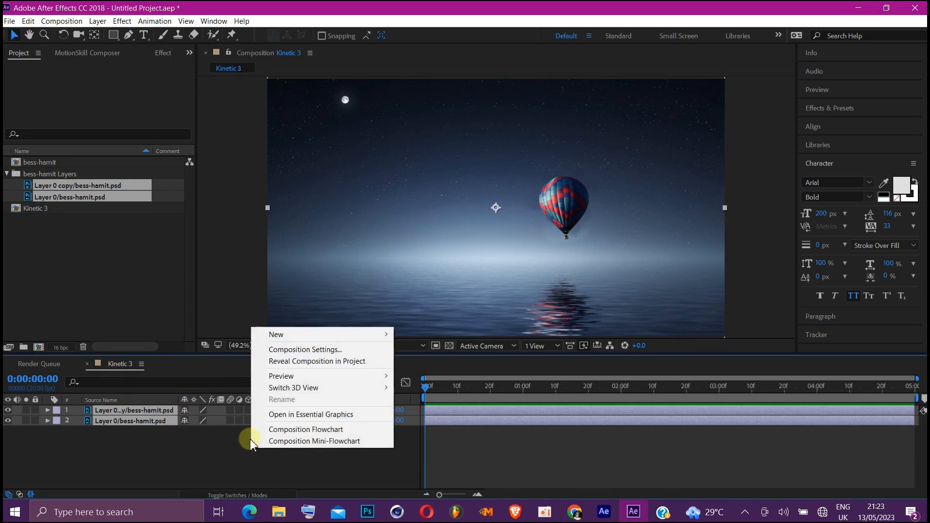
pyautogui.moveTo(270, 335)
pyautogui.click(412, 350)
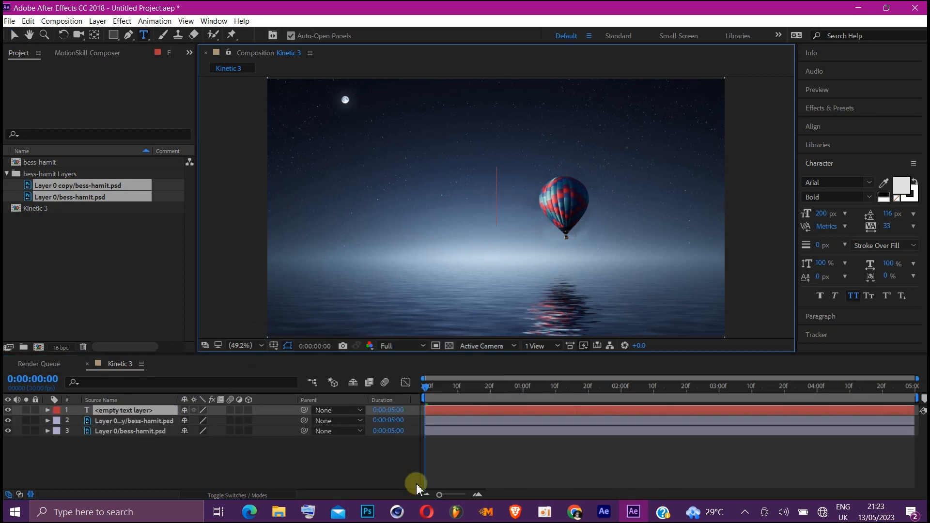
pyautogui.write('Kinetic')
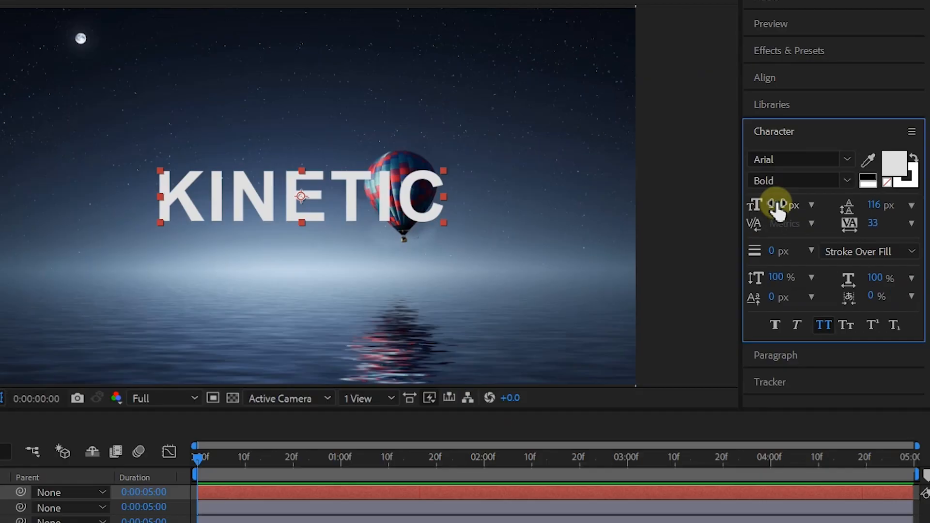
pyautogui.click(822, 213)
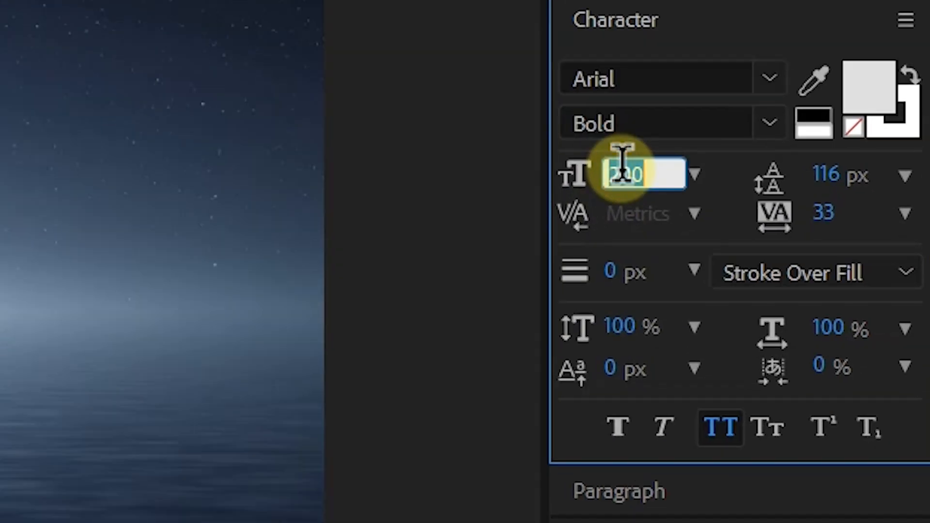
pyautogui.write('30')
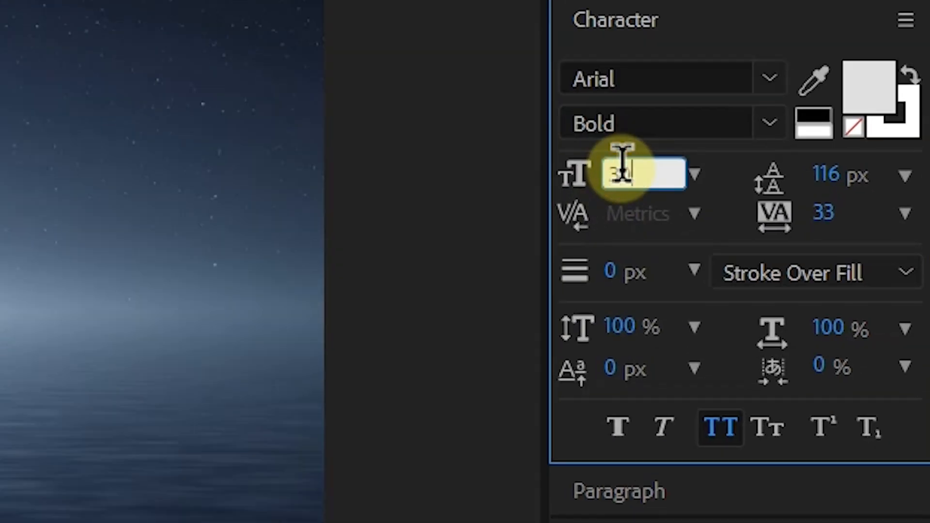
pyautogui.write('0')
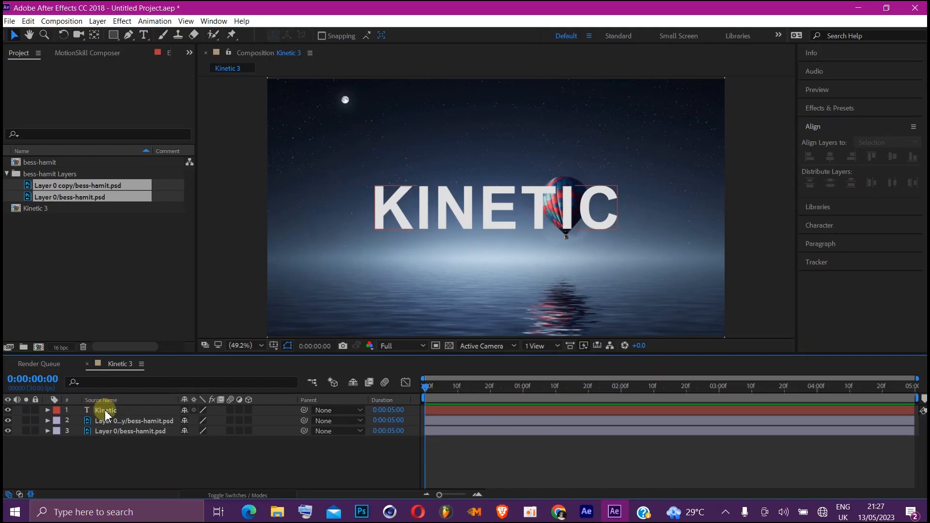
# Place the Kinetic text layer between the two bess-hamit layers and make all three layers 3D
pyautogui.moveTo(104, 410); pyautogui.dragTo(110, 426)
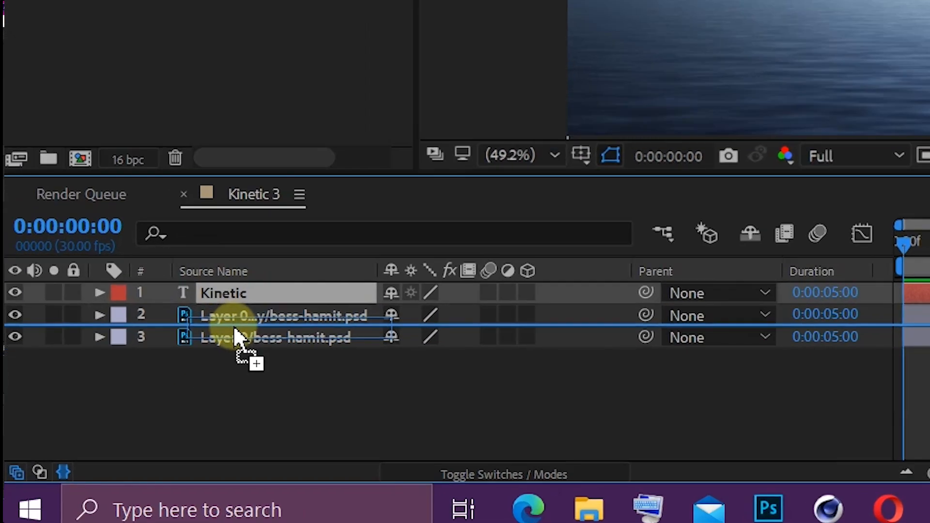
pyautogui.moveTo(238, 337); pyautogui.dragTo(236, 336)
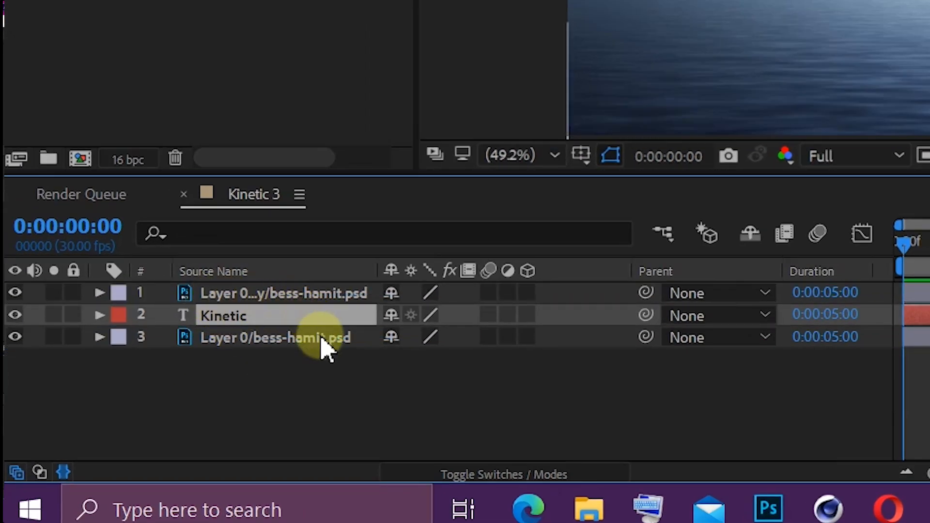
pyautogui.moveTo(309, 378); pyautogui.dragTo(307, 298)
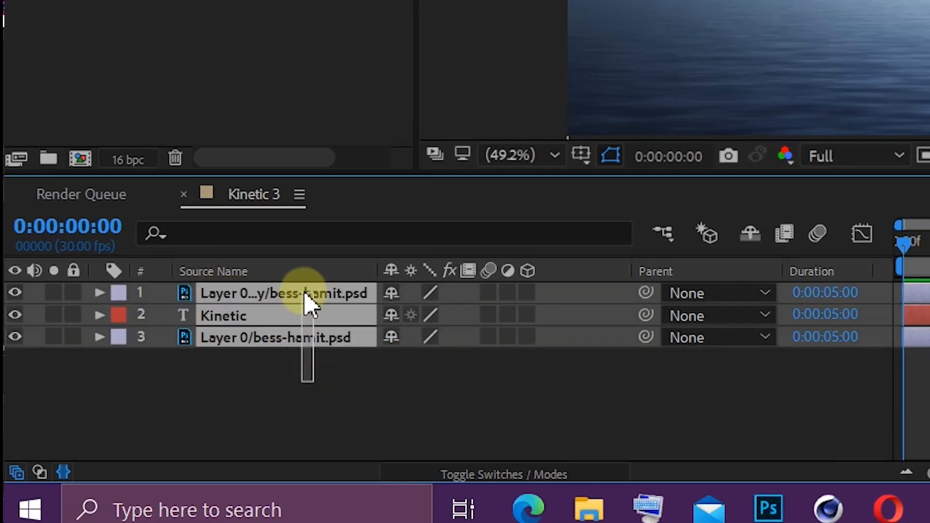
pyautogui.click(527, 294)
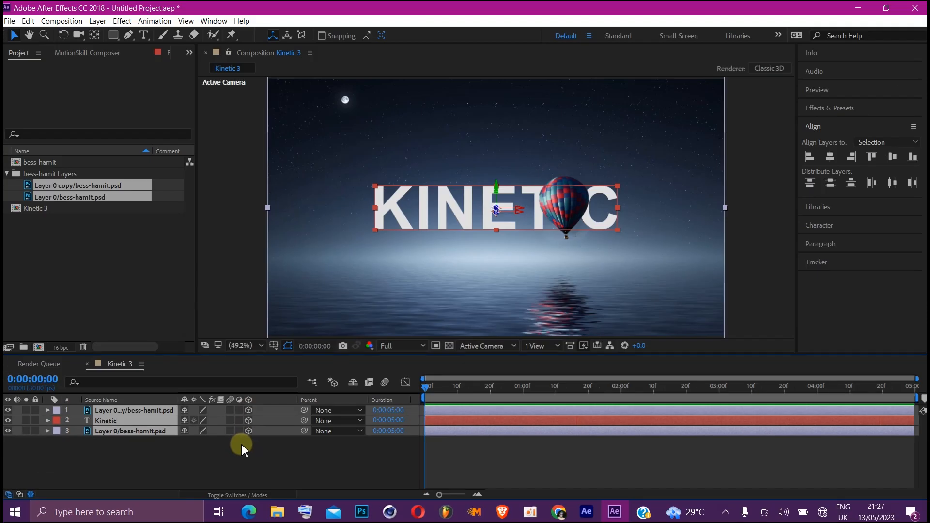
# Add a camera layer to the Kinetic 3 composition
pyautogui.rightClick(153, 453)
pyautogui.moveTo(218, 345)
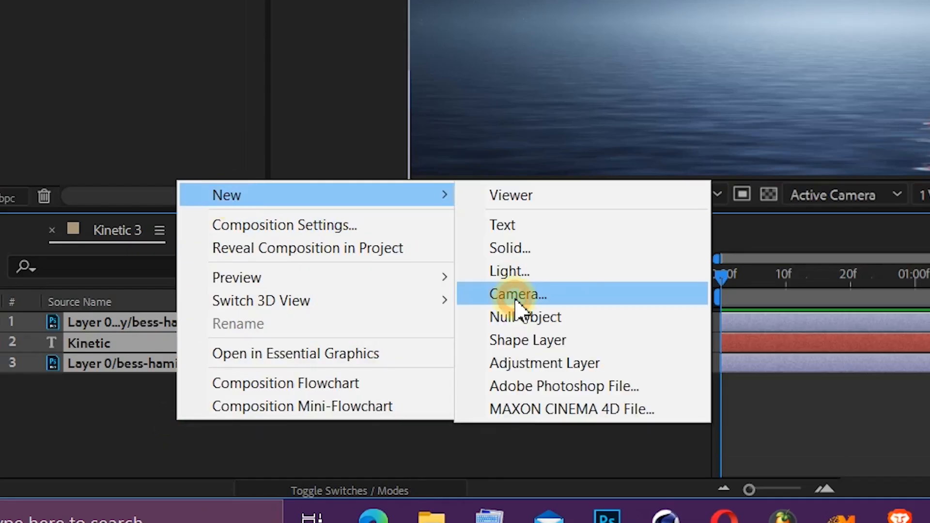
pyautogui.click(308, 395)
pyautogui.click(544, 369)
# Add a null object and parent Camera 1 to it
pyautogui.rightClick(152, 425)
pyautogui.moveTo(216, 202)
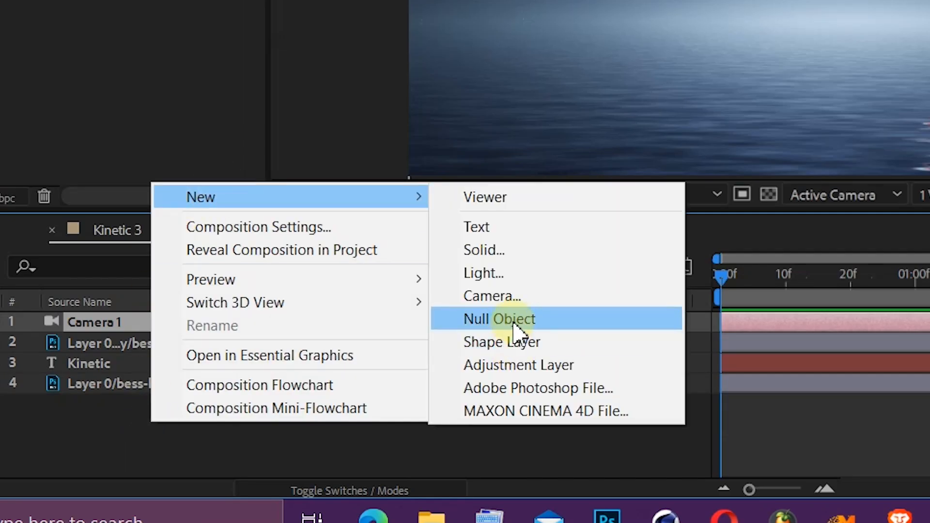
pyautogui.click(507, 323)
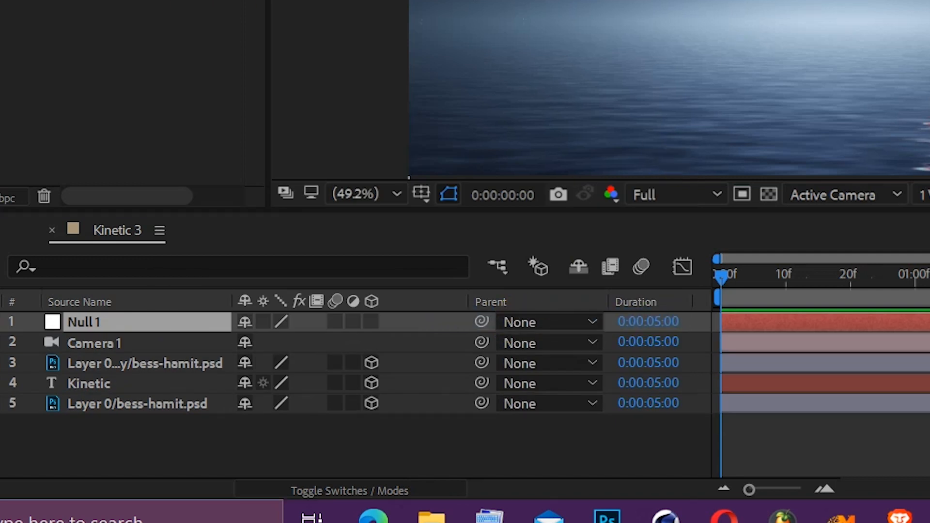
pyautogui.click(433, 342)
pyautogui.moveTo(482, 343); pyautogui.dragTo(89, 325)
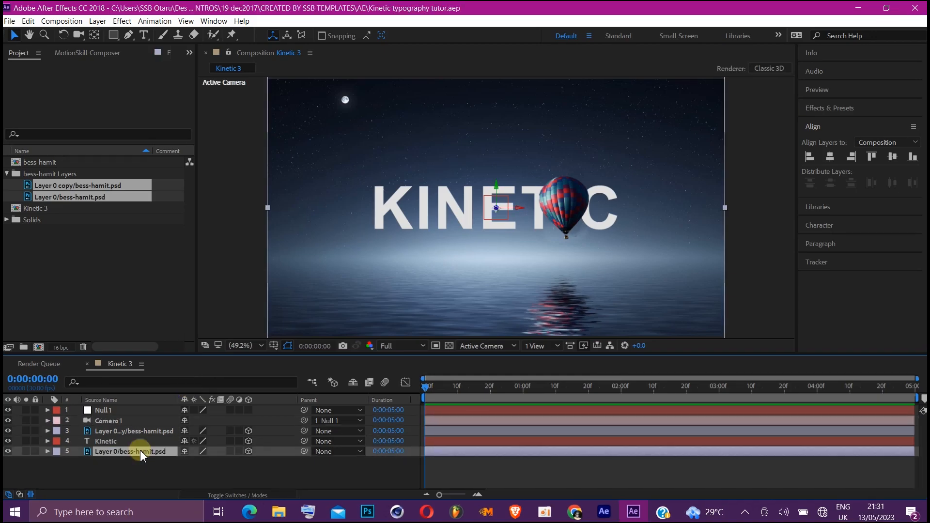
# Set the Z position of the background layer, Layer 0/bess-hamit.psd, to 3000
pyautogui.press('p')
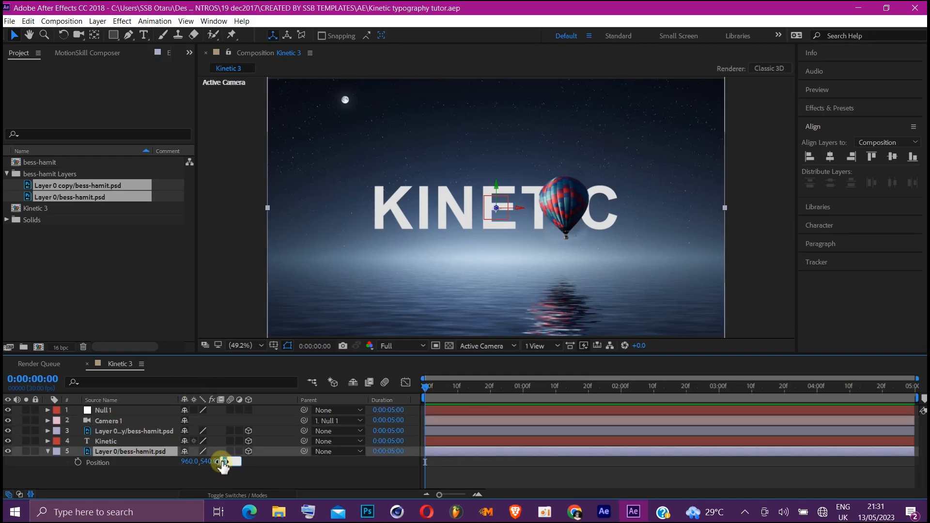
pyautogui.write('3000')
pyautogui.press('Return')
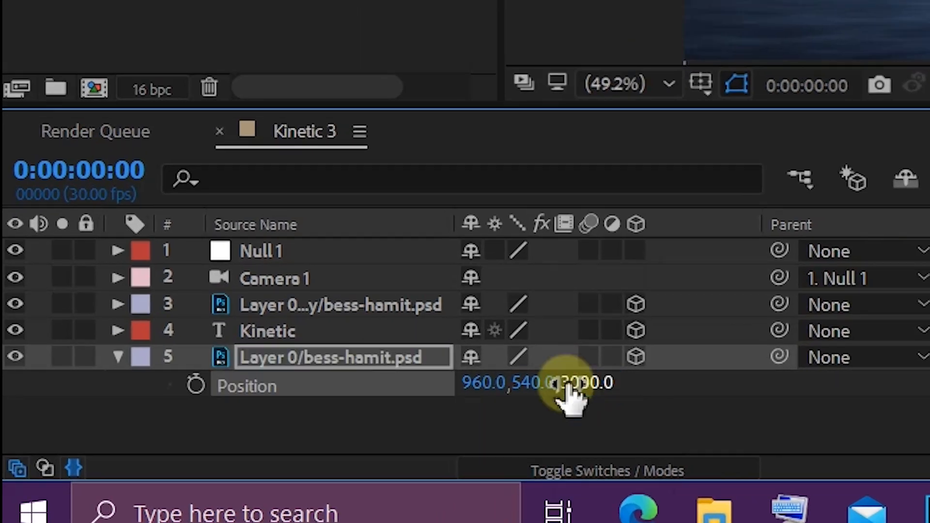
# Scale the Layer 0/bess-hamit.psd background layer to 272% so it fills the frame
pyautogui.click(307, 365)
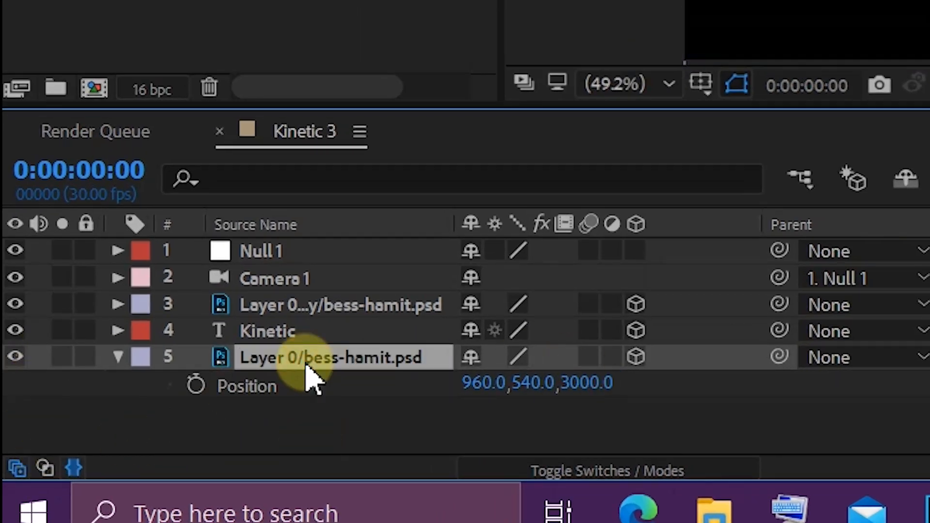
pyautogui.press('s')
pyautogui.moveTo(495, 387); pyautogui.dragTo(642, 385)
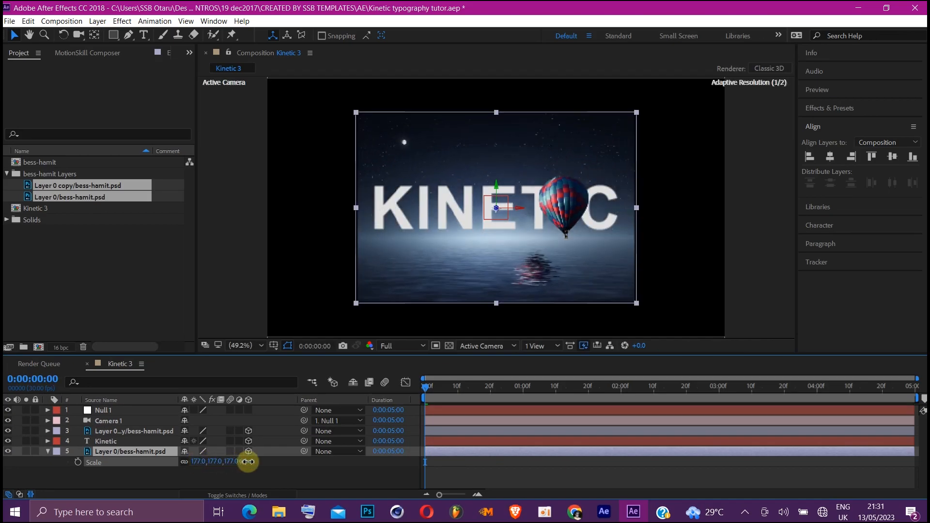
pyautogui.moveTo(248, 462); pyautogui.dragTo(295, 441)
# Set the Kinetic text layer's Z position to 1500 and enlarge its font size to 419 px
pyautogui.click(110, 441)
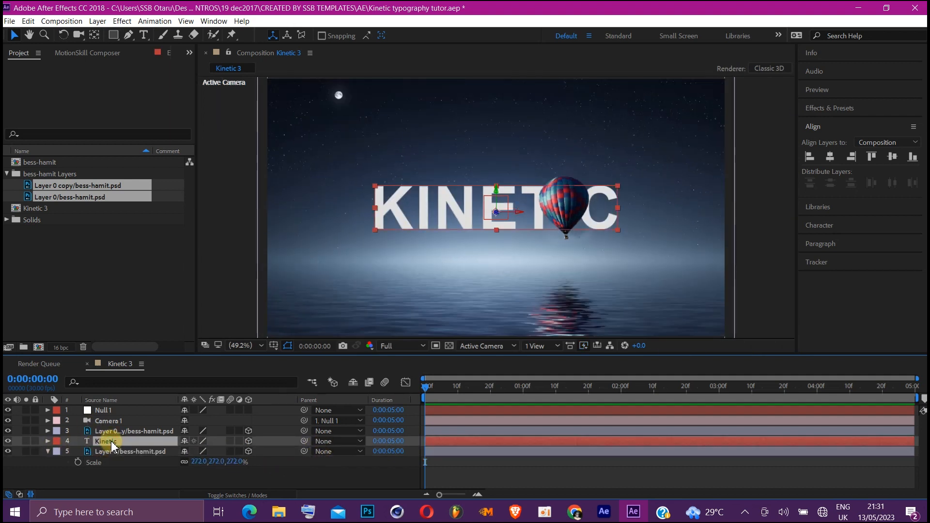
pyautogui.press('p')
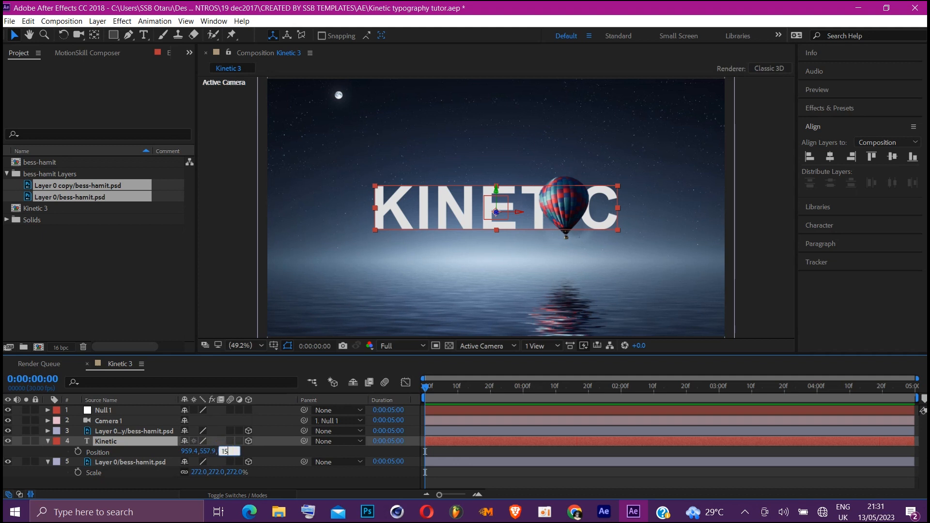
pyautogui.press('Return')
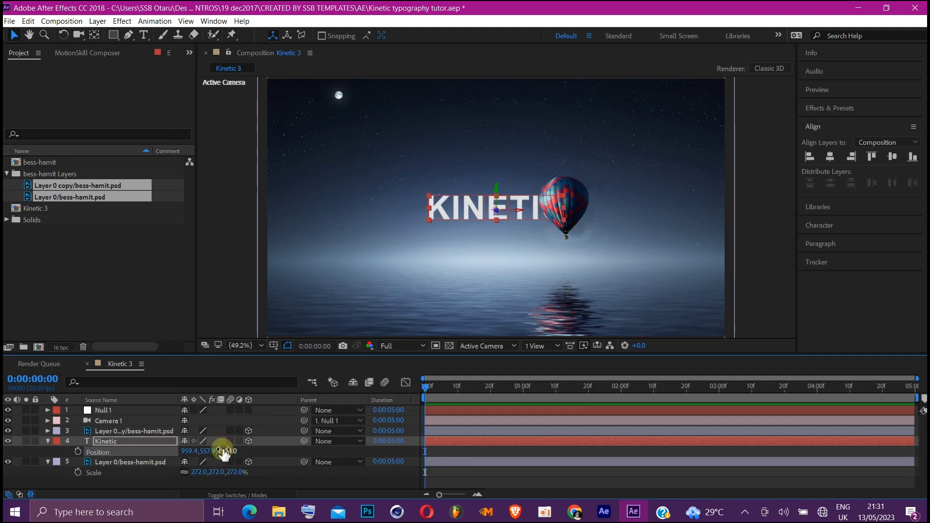
pyautogui.moveTo(828, 213); pyautogui.dragTo(898, 213)
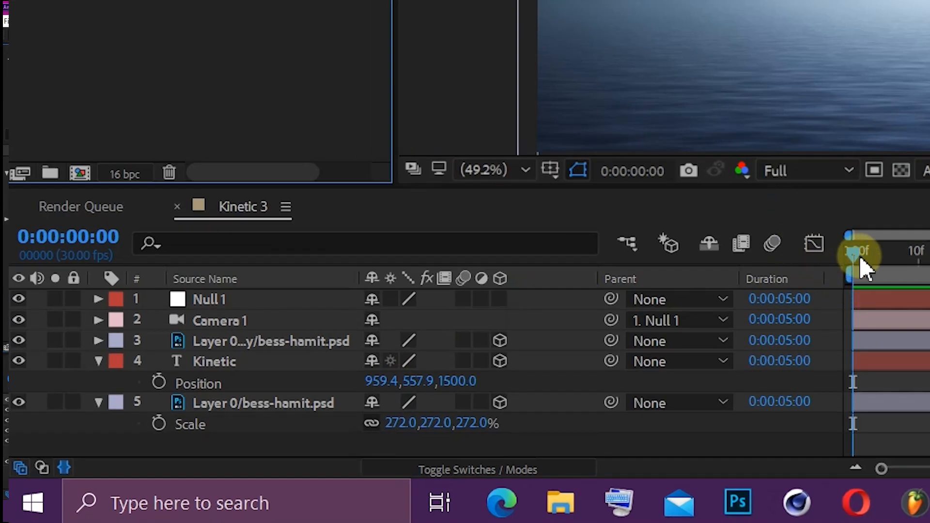
# Start animating Null 1's Position with a keyframe at 0:00:00:00
pyautogui.click(858, 258)
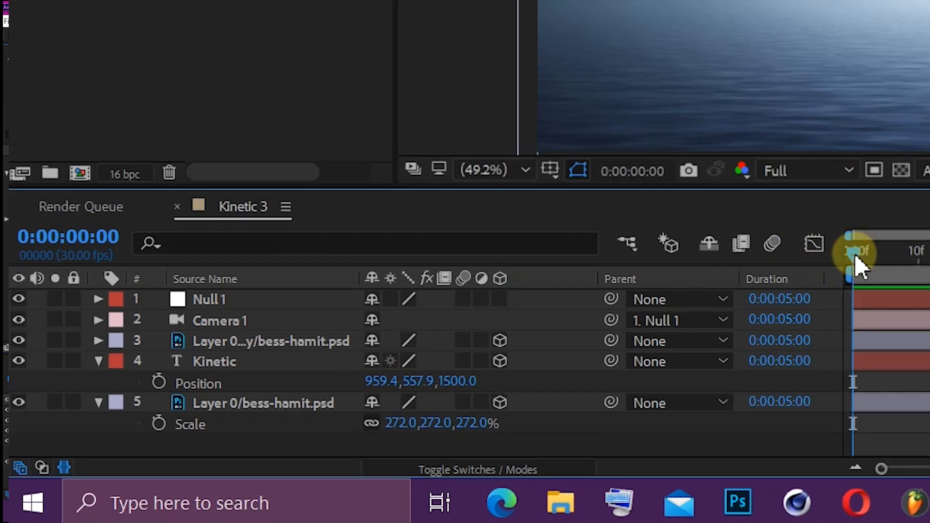
pyautogui.click(217, 305)
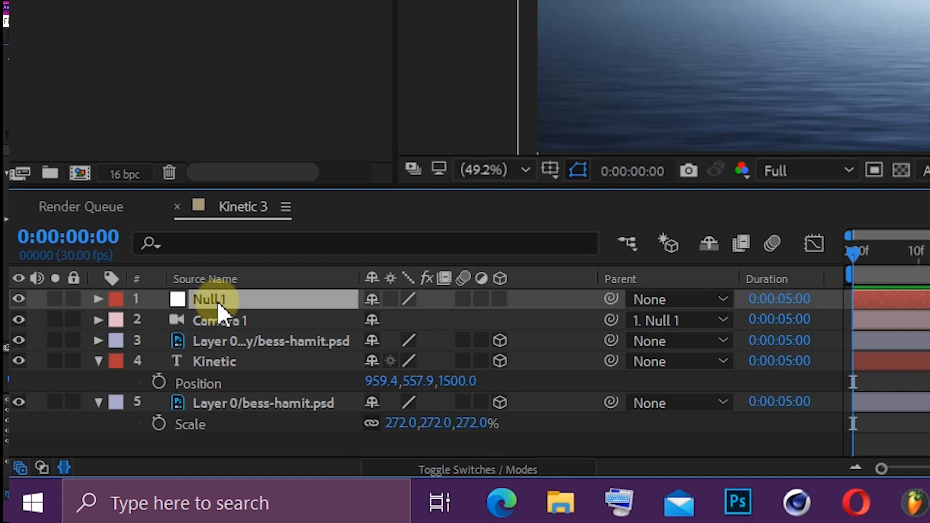
pyautogui.press('p')
pyautogui.click(158, 321)
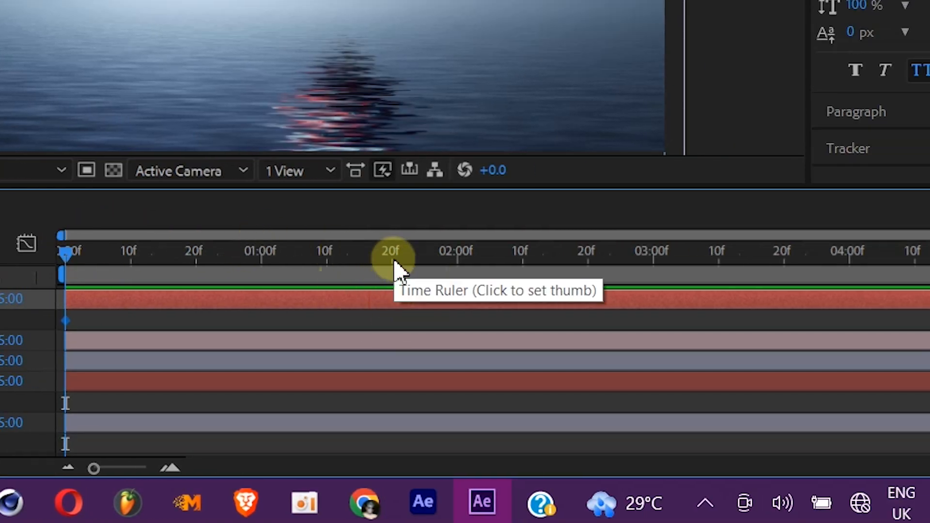
# Make Null 1 a 3D layer and set its Z position to 827 at 0:00:02:00
pyautogui.click(457, 255)
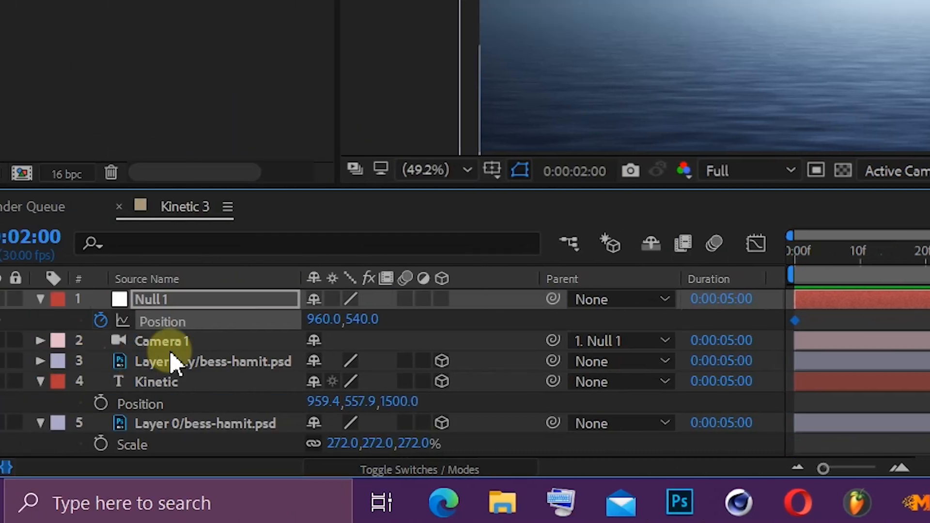
pyautogui.click(408, 319)
pyautogui.write('827')
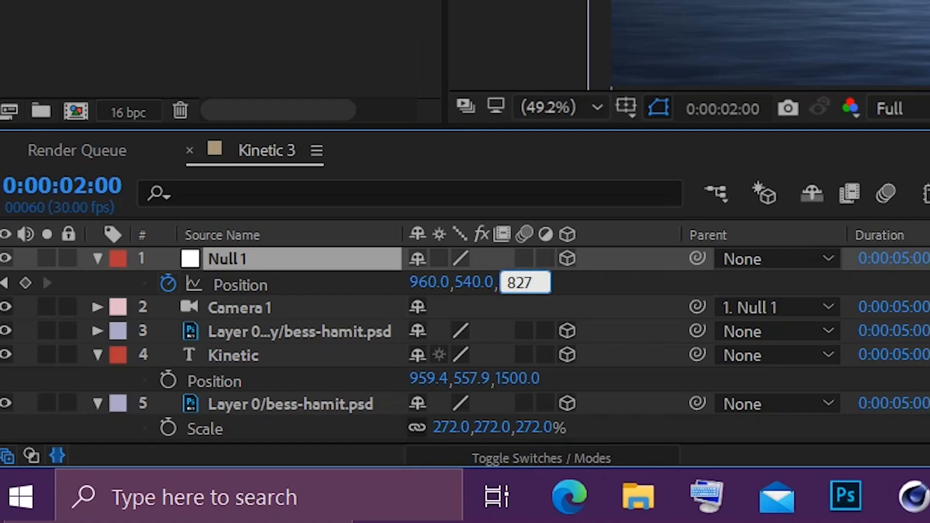
pyautogui.press('Return')
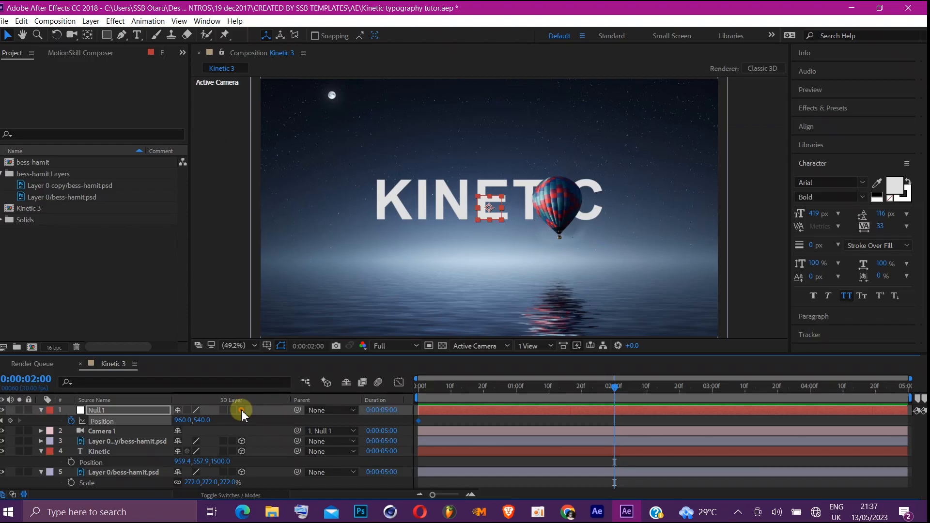
pyautogui.click(242, 411)
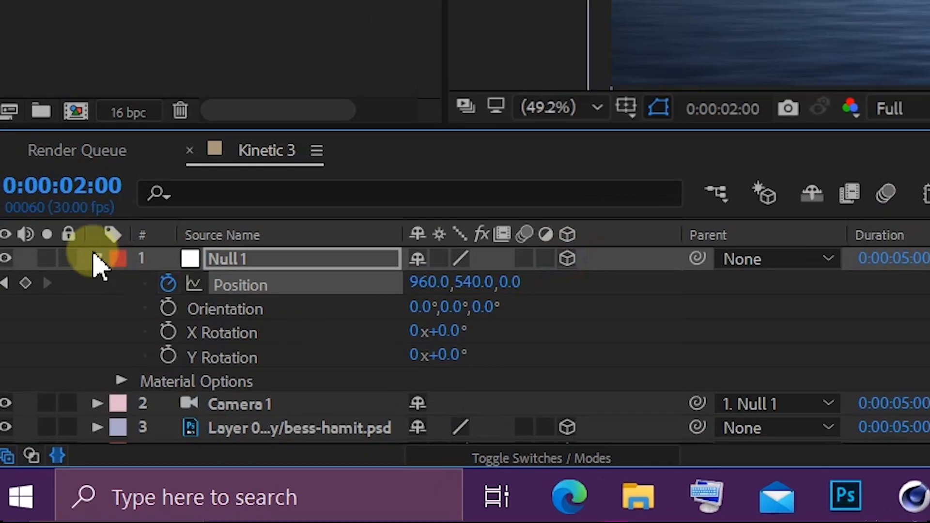
# Start keyframing Null 1's X Rotation at 0:00:00:00 with a value of -3°
pyautogui.click(82, 300)
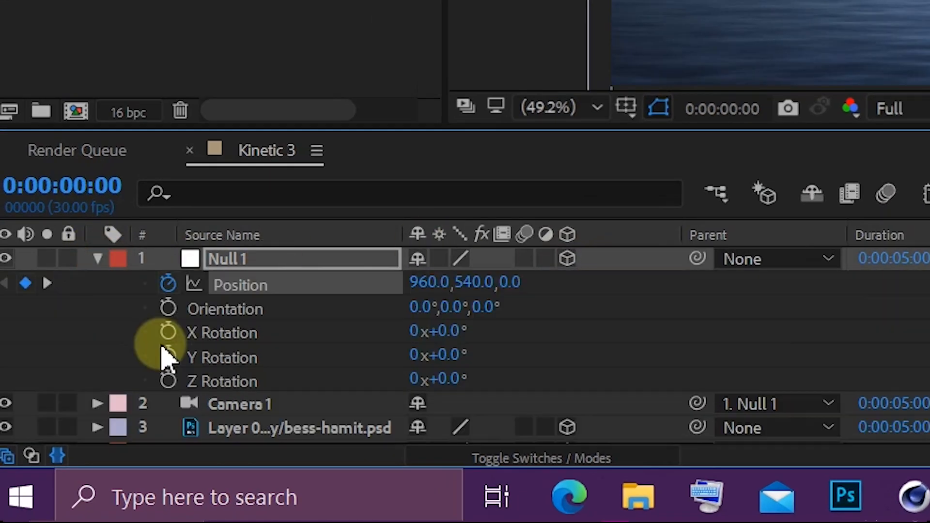
pyautogui.click(141, 361)
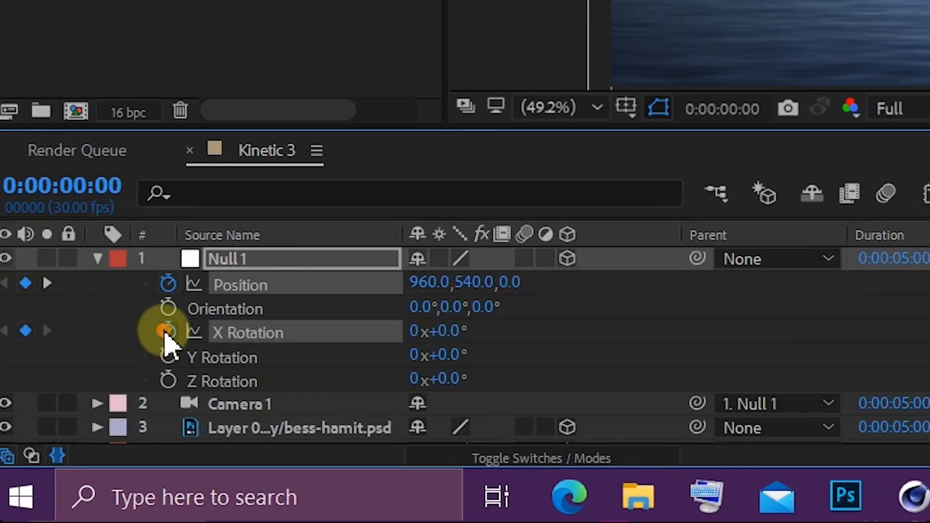
pyautogui.click(446, 331)
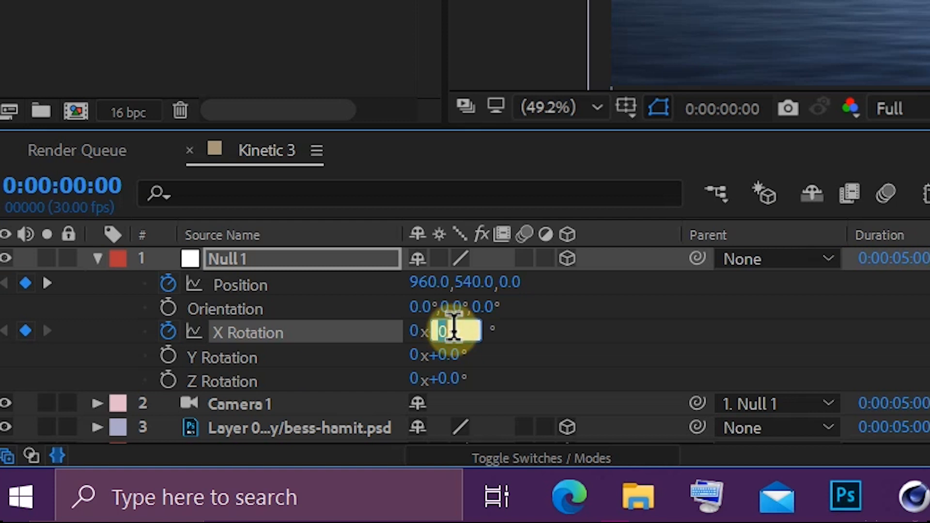
pyautogui.write('-3')
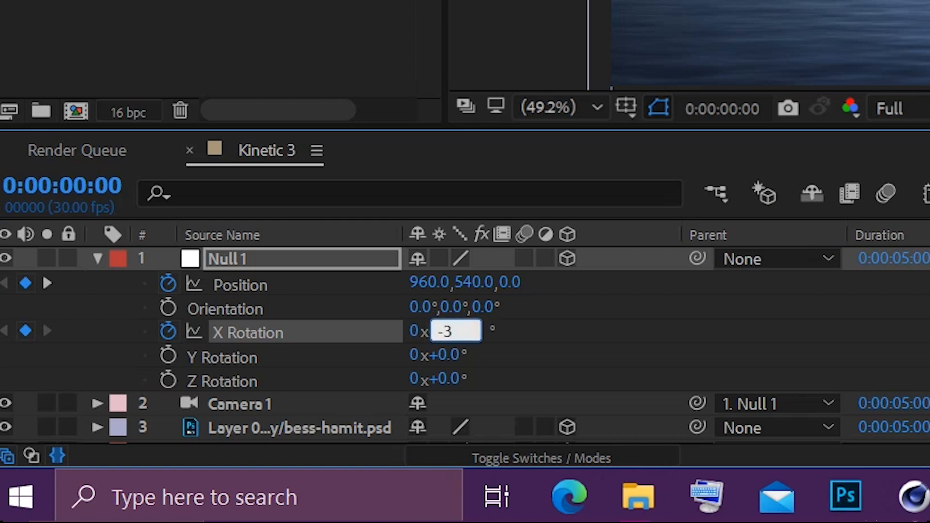
pyautogui.press('Return')
# Set Null 1's X Rotation to 8° at 0:00:02:00
pyautogui.press('k')
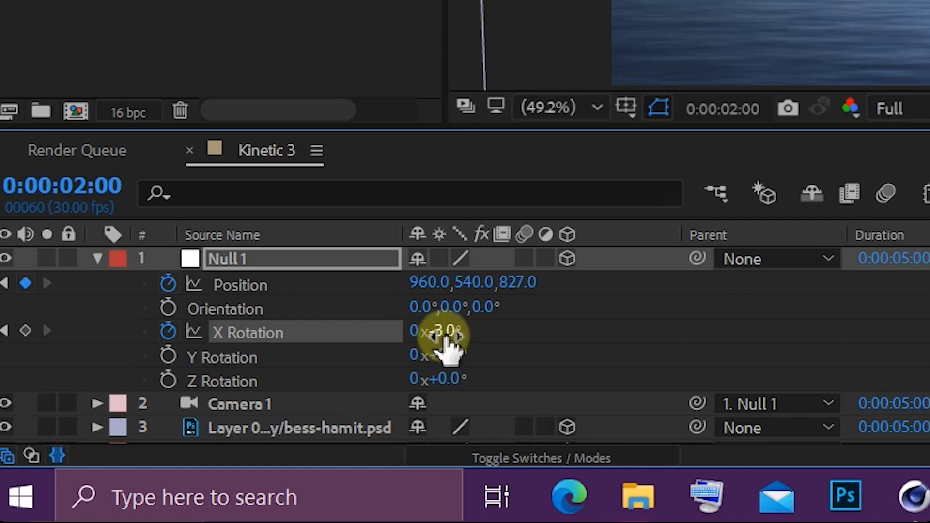
pyautogui.click(445, 329)
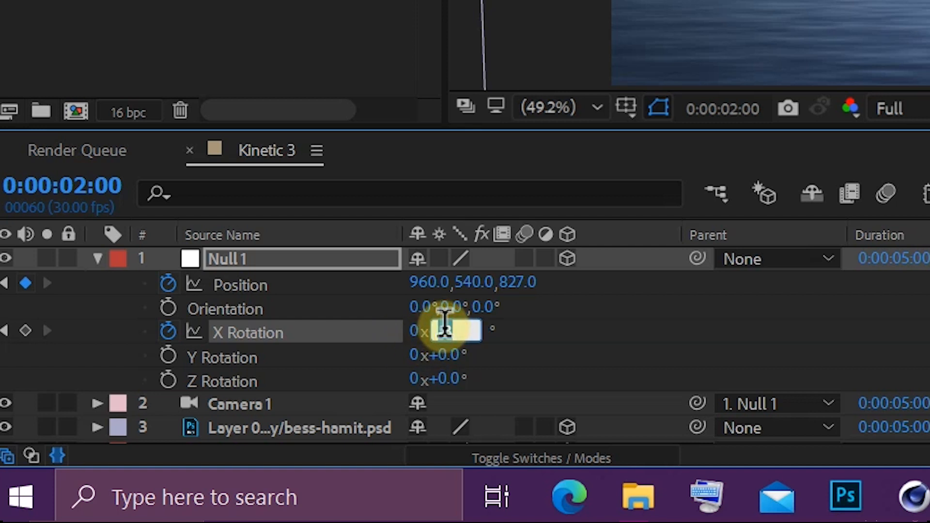
pyautogui.write('8')
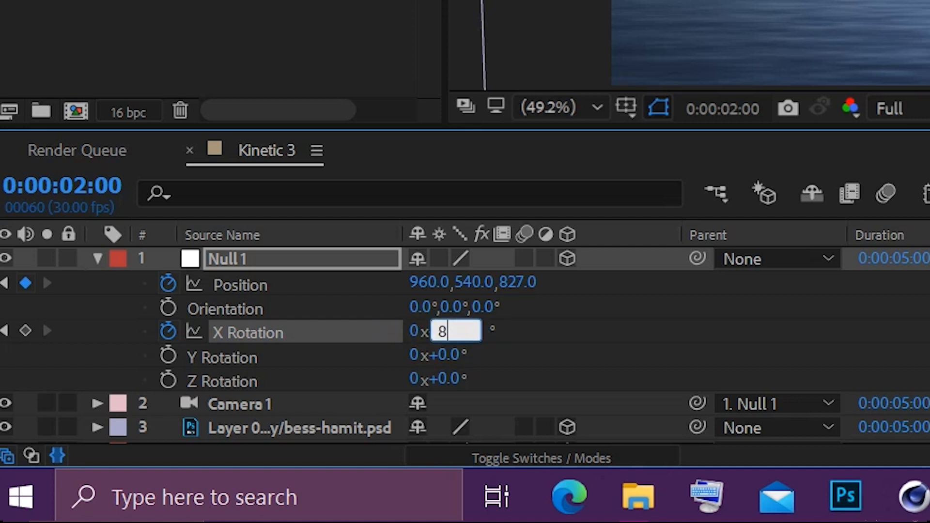
pyautogui.press('Return')
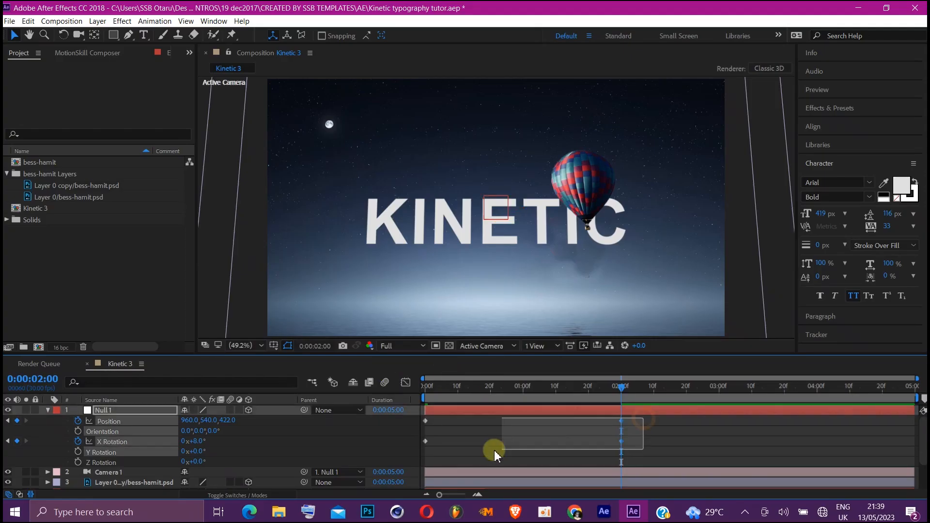
# Apply Easy Ease to Null 1's Position and X Rotation keyframes and check their curves in the graph editor
pyautogui.rightClick(425, 441)
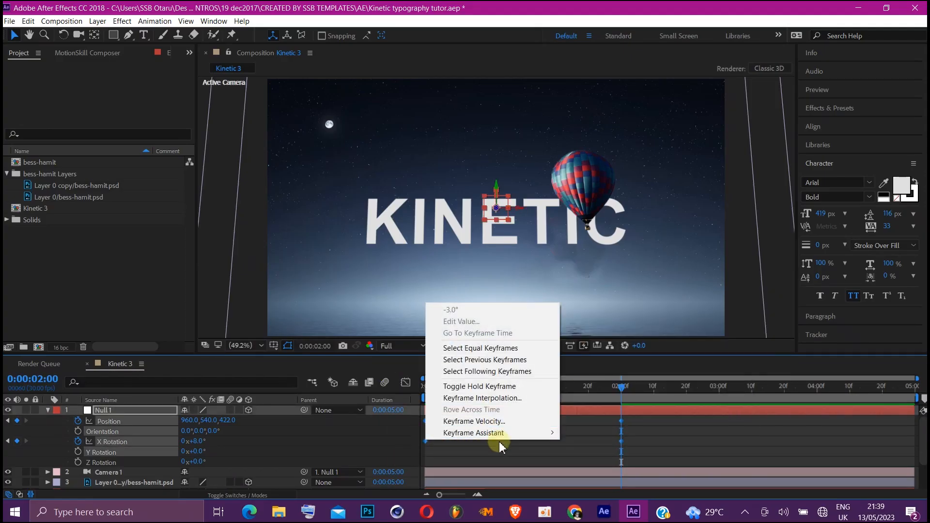
pyautogui.moveTo(502, 433)
pyautogui.click(590, 351)
pyautogui.moveTo(644, 418); pyautogui.dragTo(479, 451)
pyautogui.click(406, 382)
pyautogui.click(405, 383)
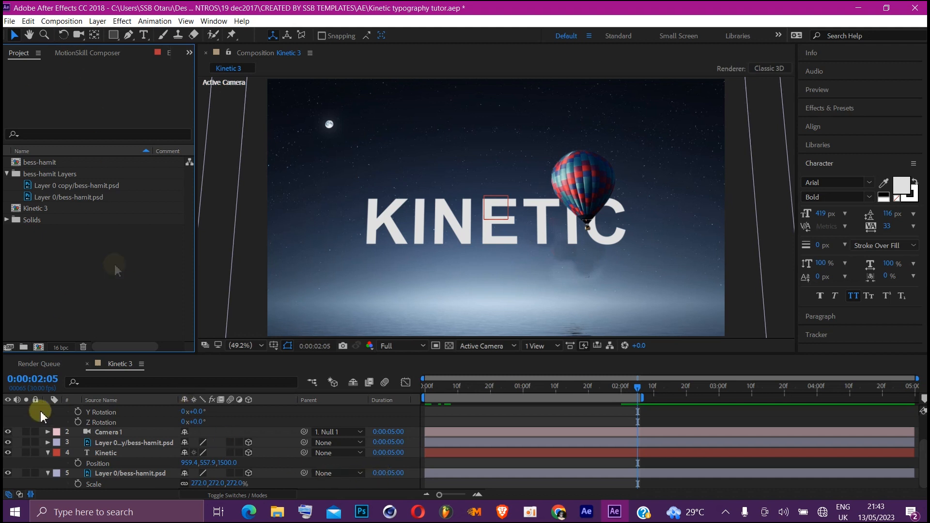
# Add a text animator with a range selector to the Kinetic text layer
pyautogui.click(106, 452)
pyautogui.click(154, 20)
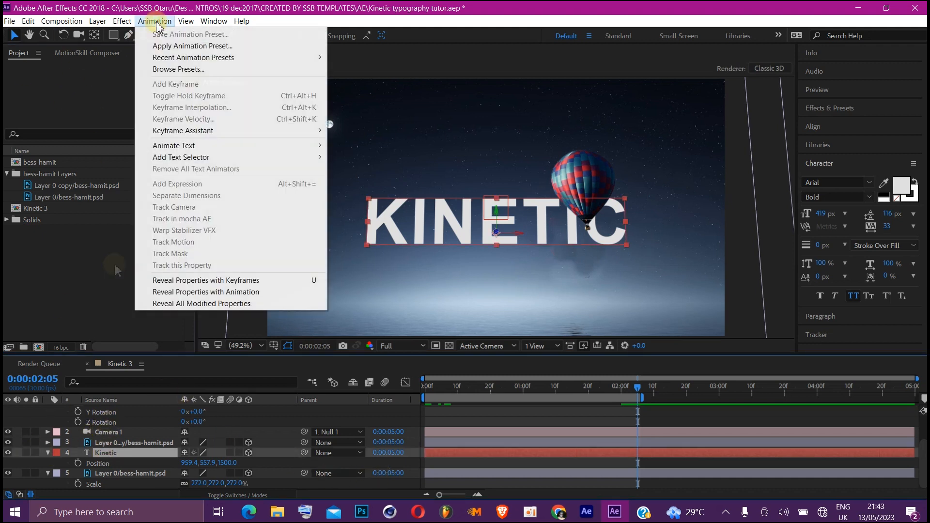
pyautogui.moveTo(242, 157)
pyautogui.click(538, 279)
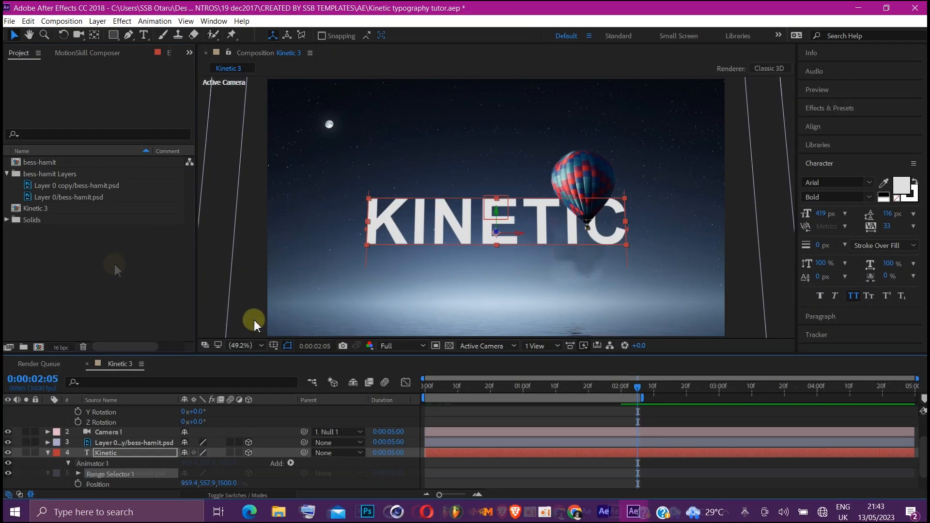
# Add the Scale and Opacity properties to the Kinetic layer's Animator 1
pyautogui.click(291, 433)
pyautogui.moveTo(318, 439)
pyautogui.click(383, 271)
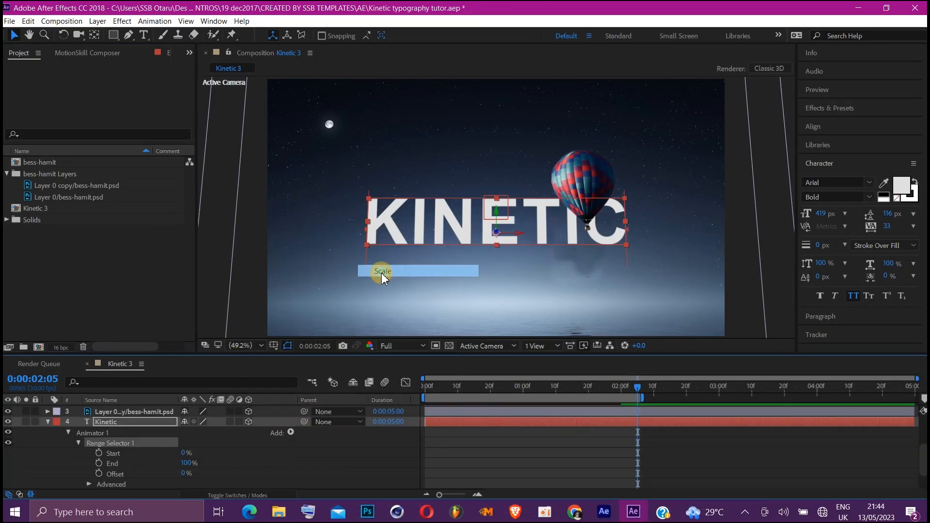
pyautogui.click(277, 422)
pyautogui.click(387, 295)
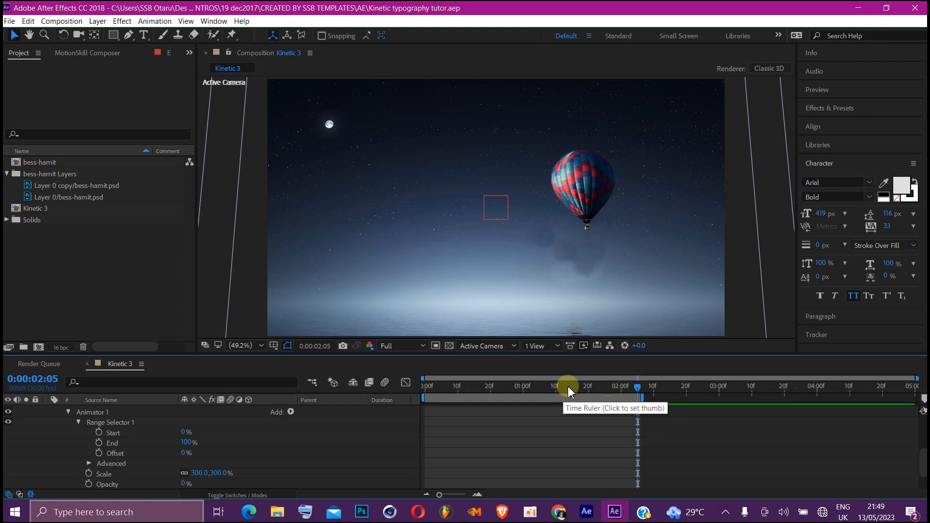
# Keyframe Range Selector 1's Start and Offset at 0:00:01:14, setting both to 100%
pyautogui.click(568, 385)
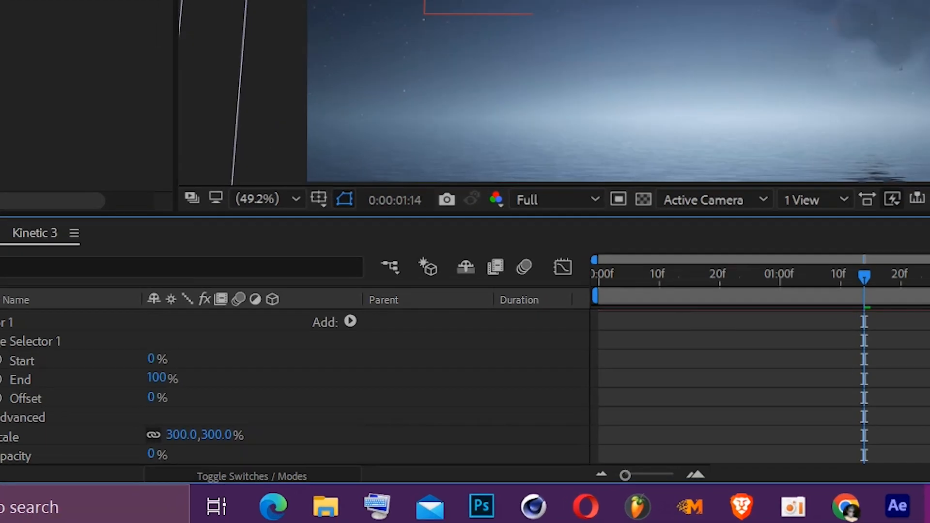
pyautogui.click(100, 452)
pyautogui.click(0, 359)
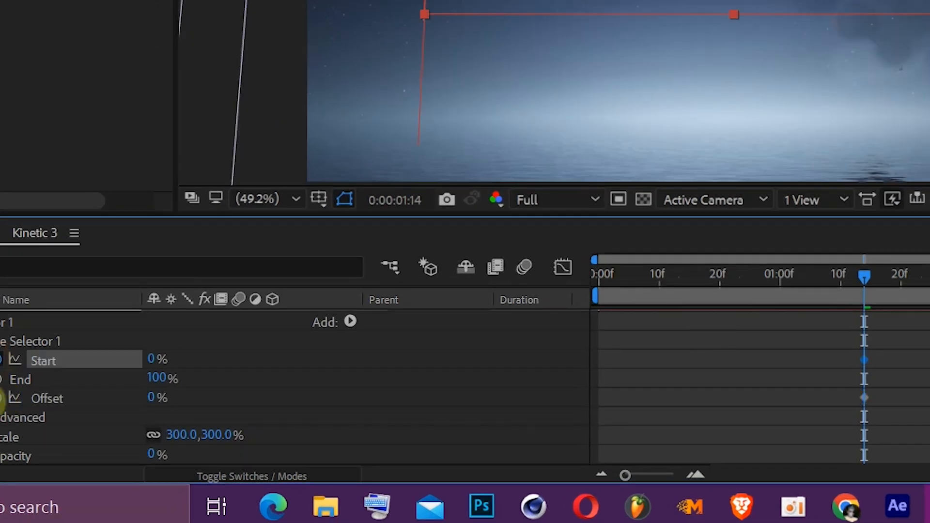
pyautogui.click(154, 397)
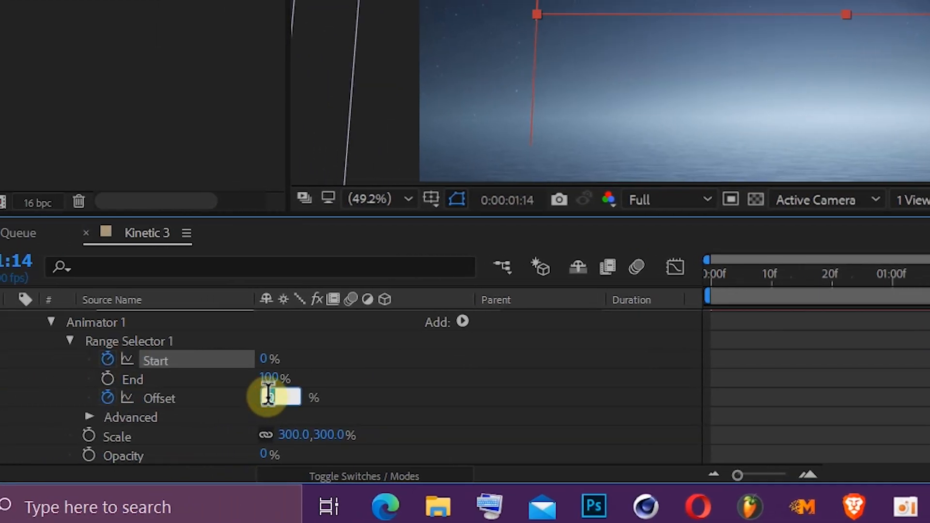
pyautogui.write('100')
pyautogui.click(270, 396)
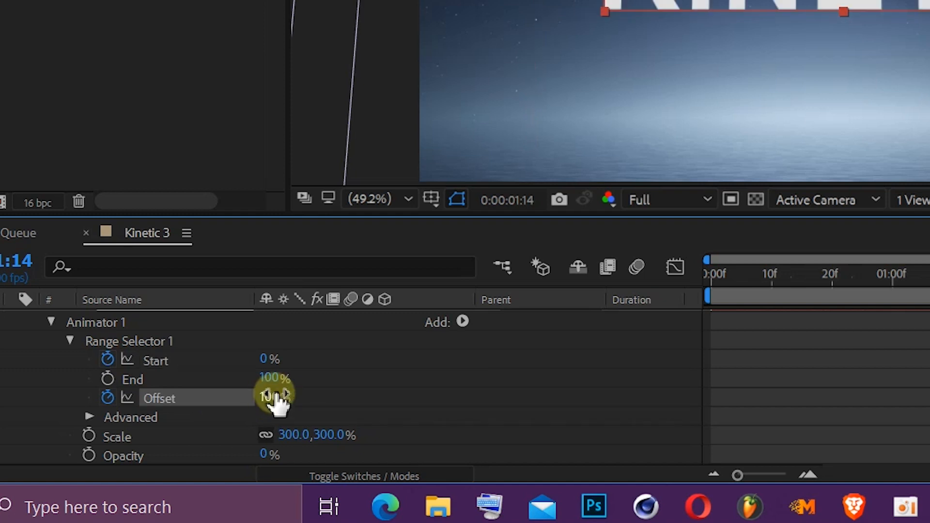
pyautogui.click(259, 359)
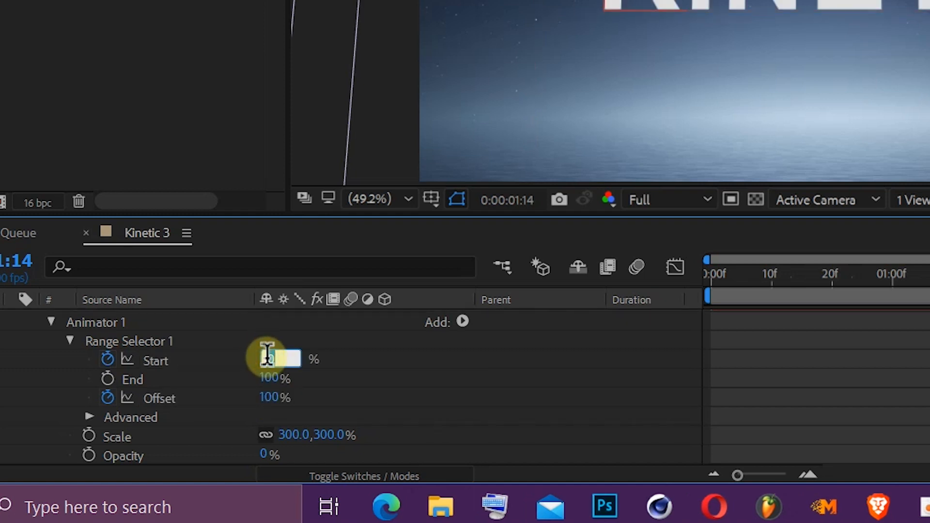
pyautogui.write('100')
pyautogui.click(267, 361)
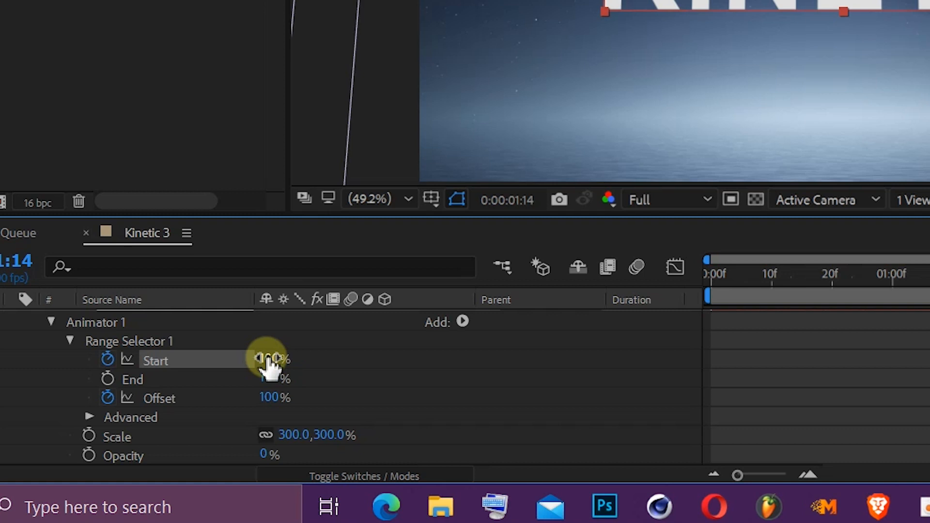
# Set Range Selector 1's Offset to -100% and its Start to 0% at 0:00:00:00
pyautogui.click(713, 264)
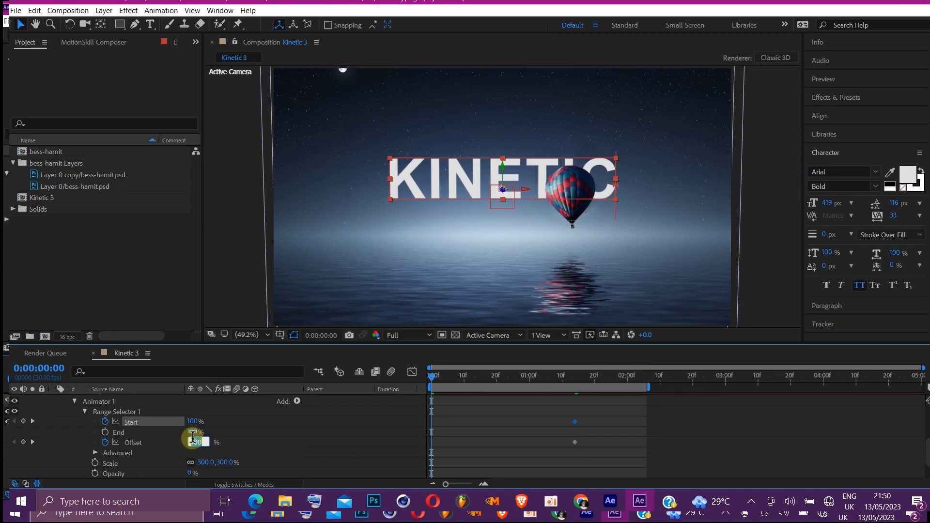
pyautogui.click(194, 442)
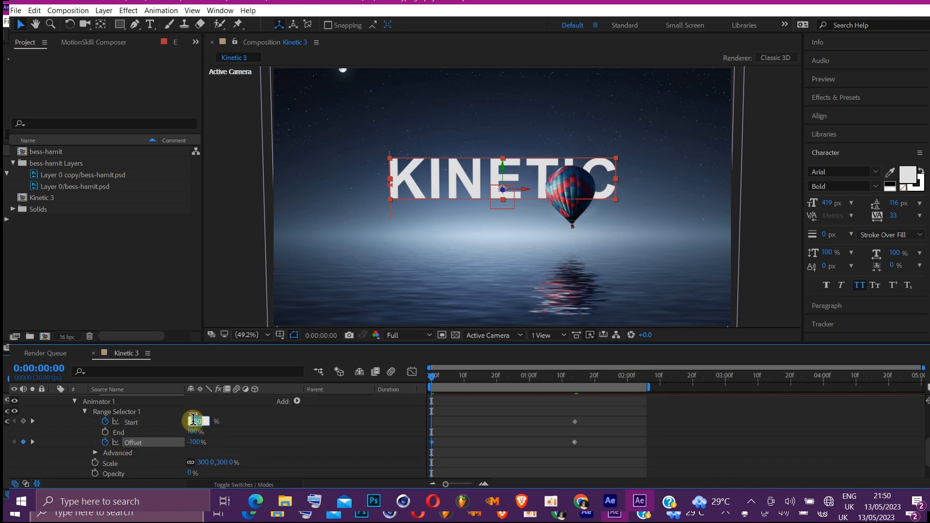
pyautogui.click(194, 422)
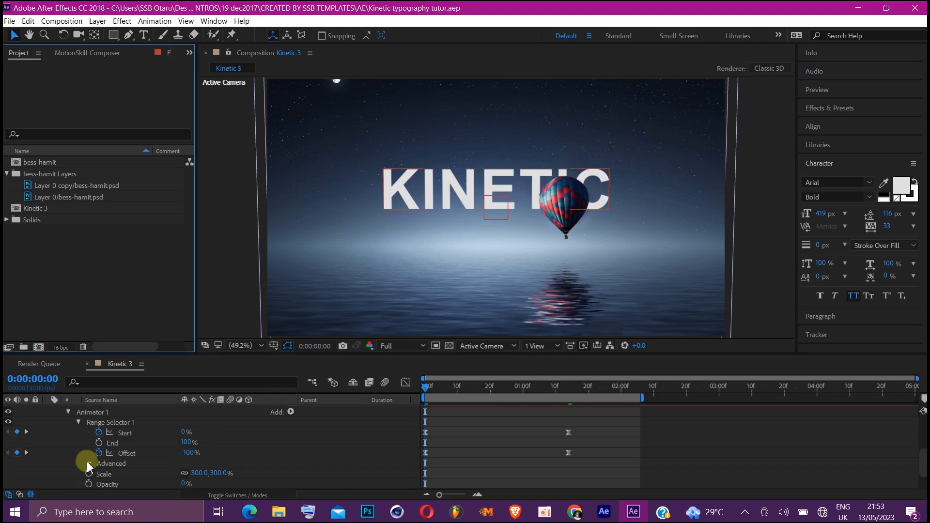
# Change the range selector's advanced Shape to Ramp Up and preview the text animation
pyautogui.click(96, 453)
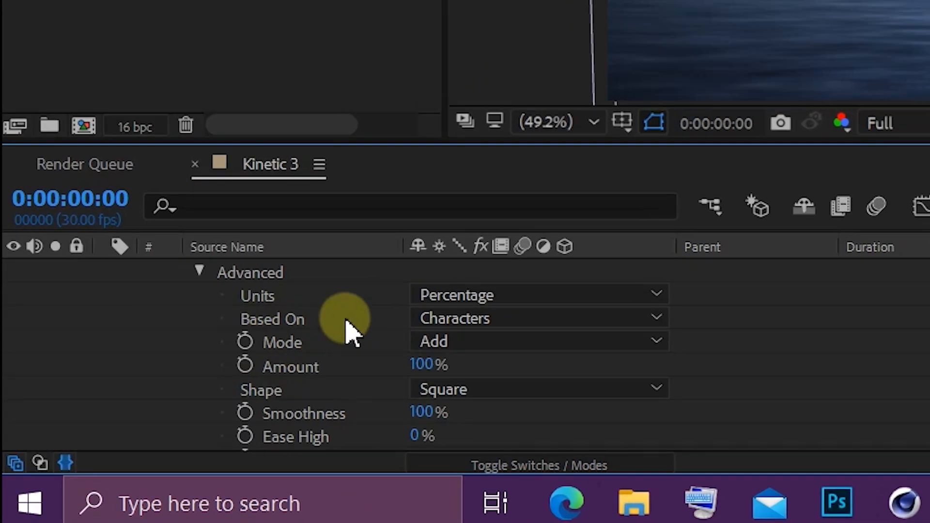
pyautogui.click(441, 392)
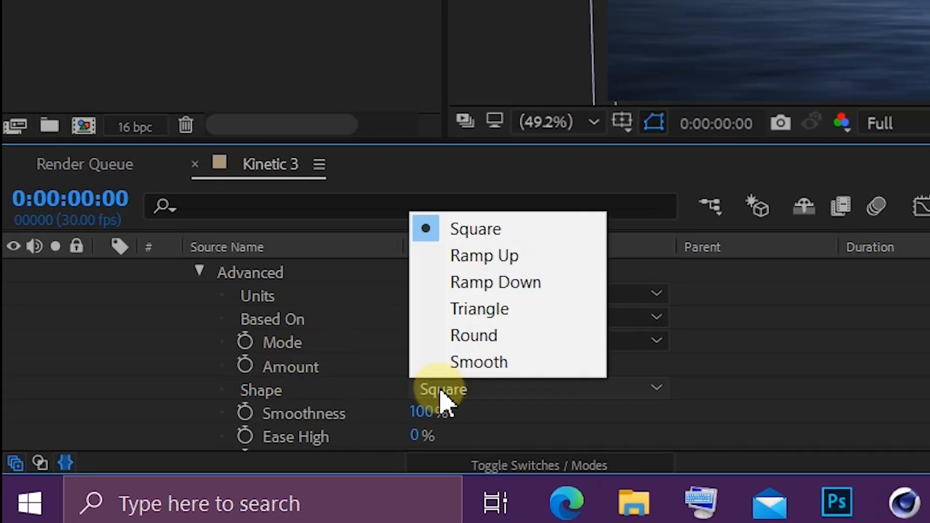
pyautogui.click(474, 256)
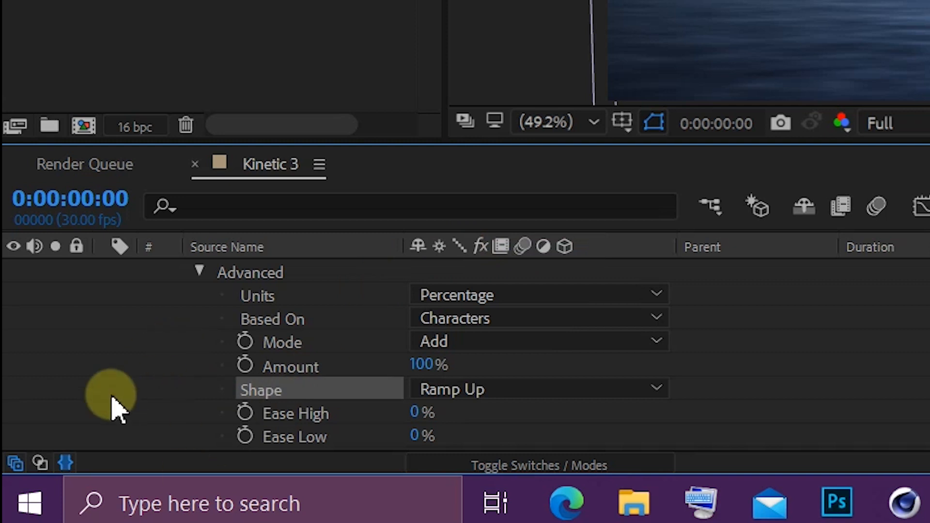
pyautogui.press('space')
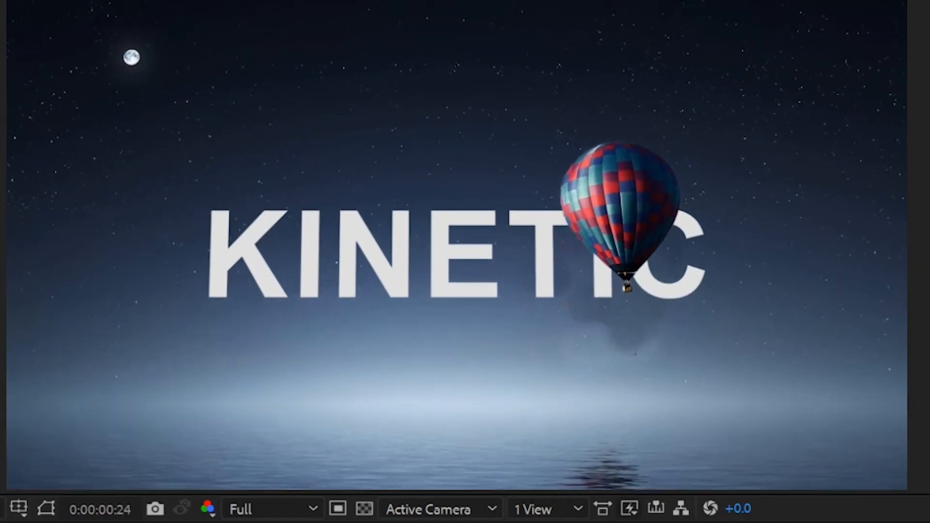
# Place a duplicate of the Kinetic text beneath the original word and change its wording to TYPOGRAPHY
pyautogui.click(110, 441)
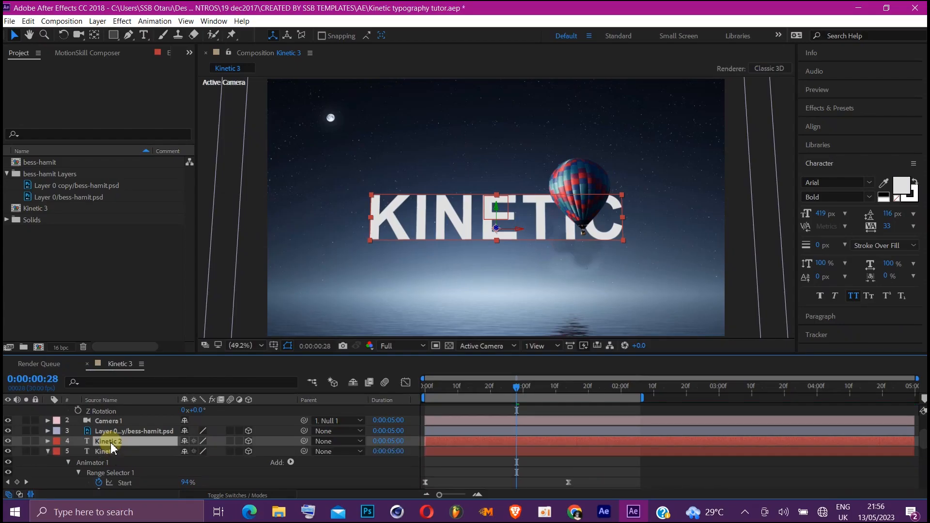
pyautogui.moveTo(499, 209); pyautogui.dragTo(498, 260)
pyautogui.doubleClick(435, 277)
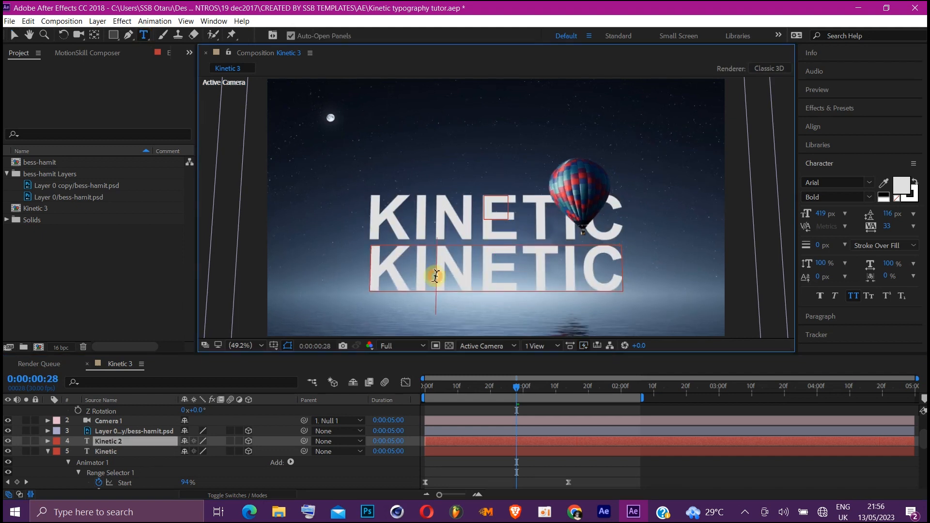
pyautogui.write('TYPOGRAPHY')
pyautogui.press('Escape')
# Set the TYPOGRAPHY text's font size to 150 px and its tracking to 339
pyautogui.moveTo(821, 213); pyautogui.dragTo(623, 316)
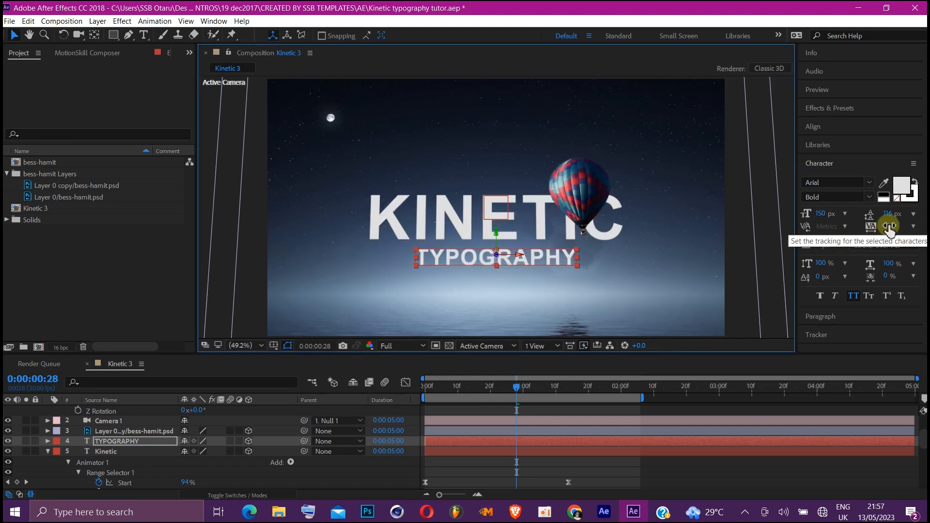
pyautogui.moveTo(888, 226); pyautogui.dragTo(915, 221)
# Shift the TYPOGRAPHY layer about 6 frames later in time and move it below the Kinetic layer
pyautogui.click(144, 441)
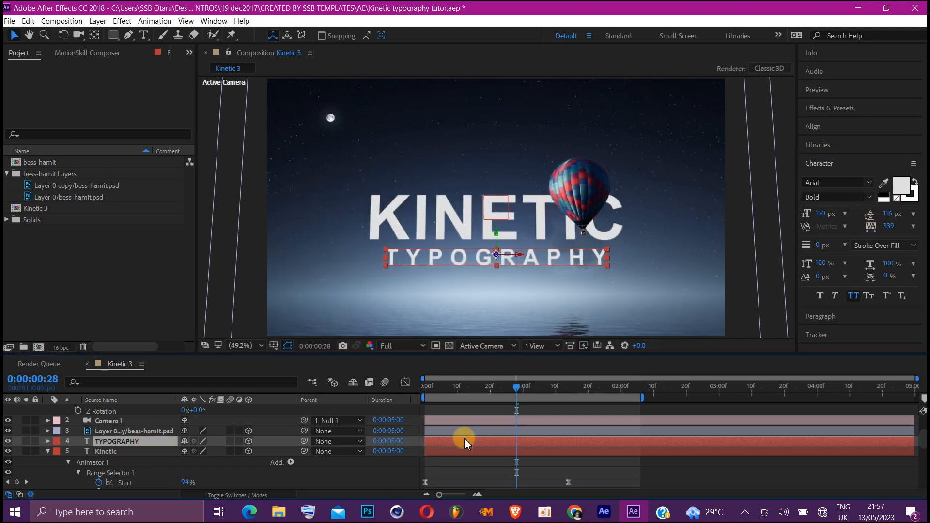
pyautogui.moveTo(464, 439); pyautogui.dragTo(483, 440)
pyautogui.moveTo(109, 440); pyautogui.dragTo(127, 458)
# Reveal the TYPOGRAPHY layer's modified properties and adjust the Scale of its text animator
pyautogui.click(47, 441)
pyautogui.press('u')
pyautogui.press('u')
pyautogui.scroll(-3, 153, 445)
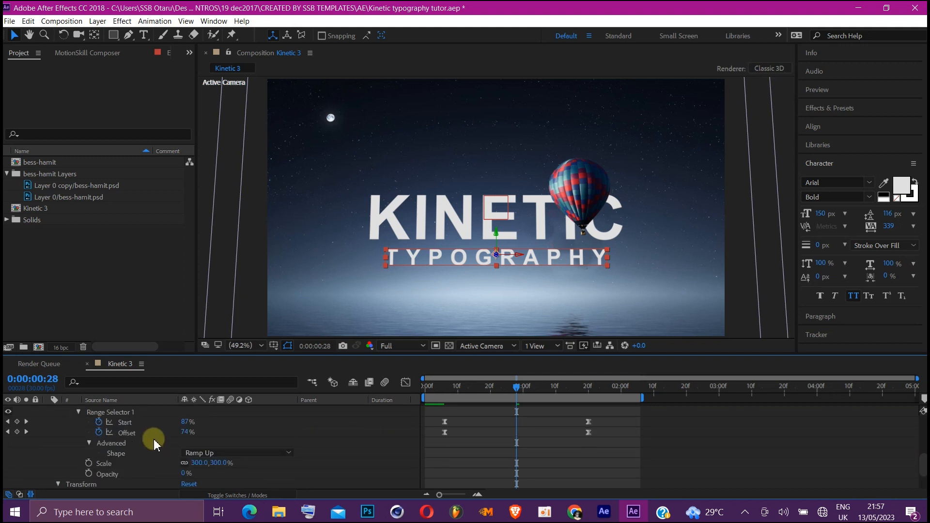
pyautogui.moveTo(202, 470); pyautogui.dragTo(221, 478)
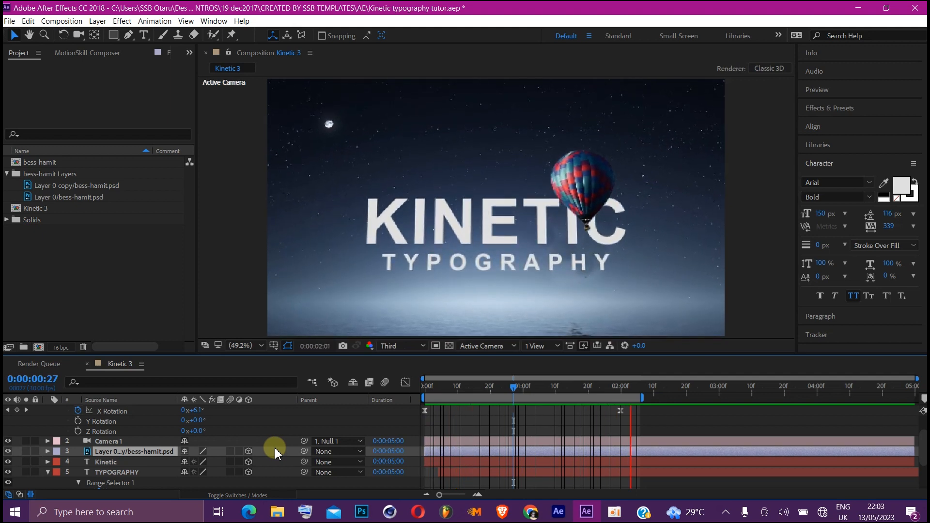
# Create a white 1920 x 1080 px solid named ball above the balloon layer
pyautogui.hotkey('ctrl', 'y')
pyautogui.press('BackSpace')
pyautogui.write('ball')
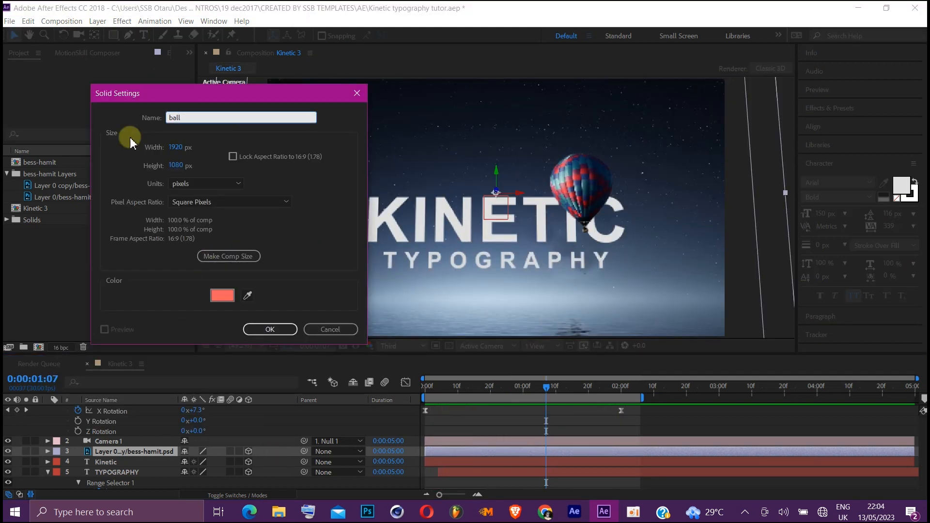
pyautogui.click(222, 295)
pyautogui.click(216, 262)
pyautogui.click(478, 263)
pyautogui.click(270, 330)
# Find the CC Ball Action effect and apply it to the ball solid
pyautogui.click(829, 108)
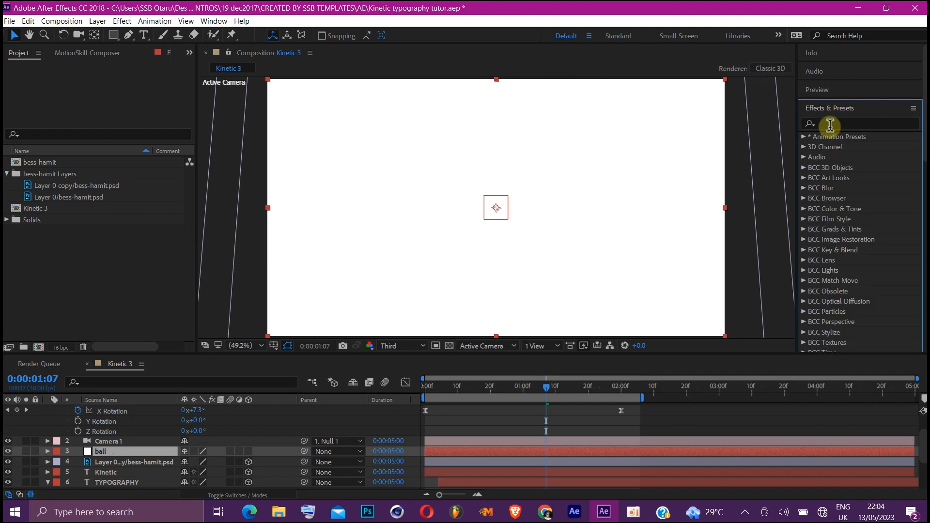
pyautogui.click(830, 124)
pyautogui.write('cc ball')
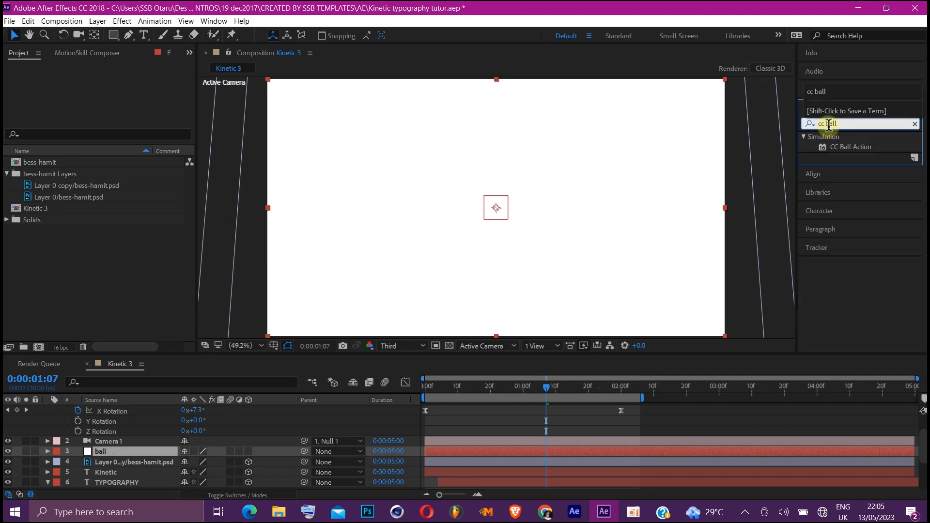
pyautogui.moveTo(829, 147); pyautogui.dragTo(129, 455)
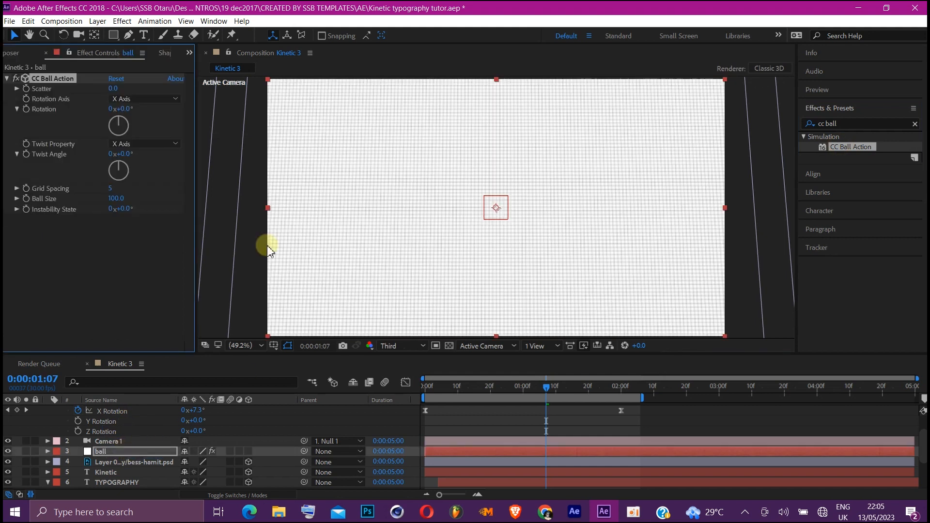
# Set the ball layer's CC Ball Action to Scatter 1023, Grid Spacing 8 and Ball Size 15
pyautogui.click(115, 197)
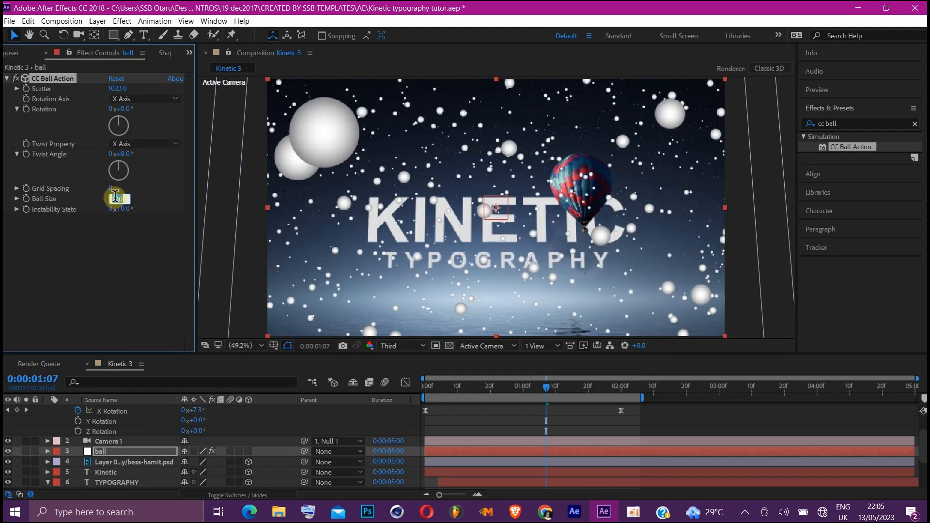
pyautogui.write('15')
pyautogui.press('Return')
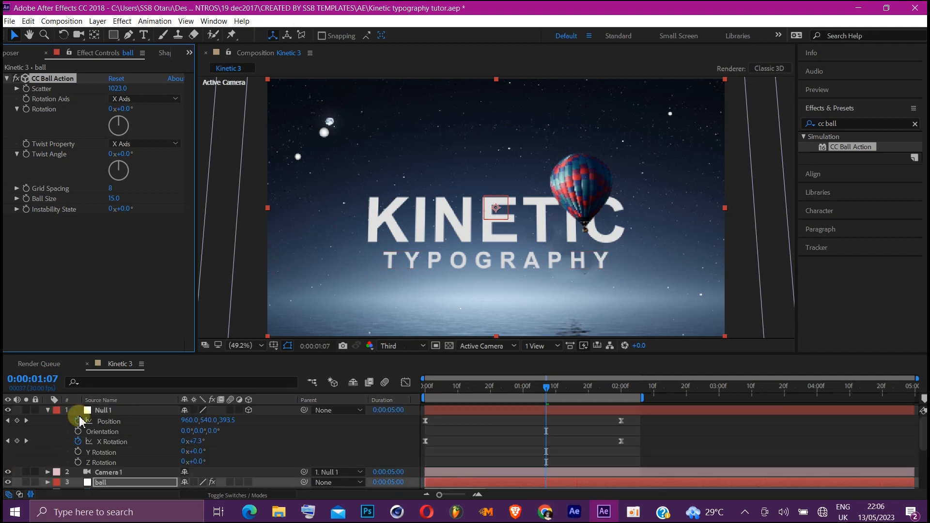
# Add the expression wiggle(1,3,10) to Null 1's Z Rotation and preview the animation from the first frame
pyautogui.scroll(-3, 94, 446)
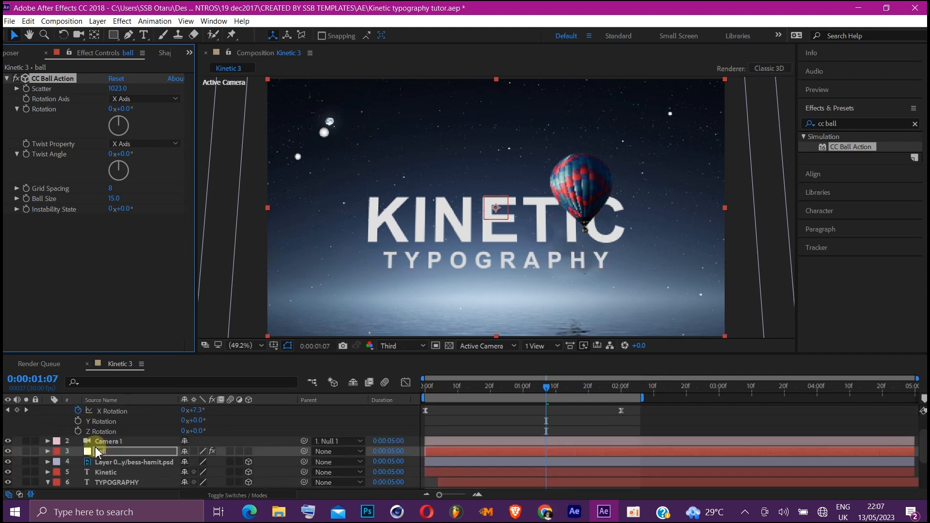
pyautogui.scroll(3, 92, 448)
pyautogui.keyDown('alt'); pyautogui.click(78, 463); pyautogui.keyUp('alt')
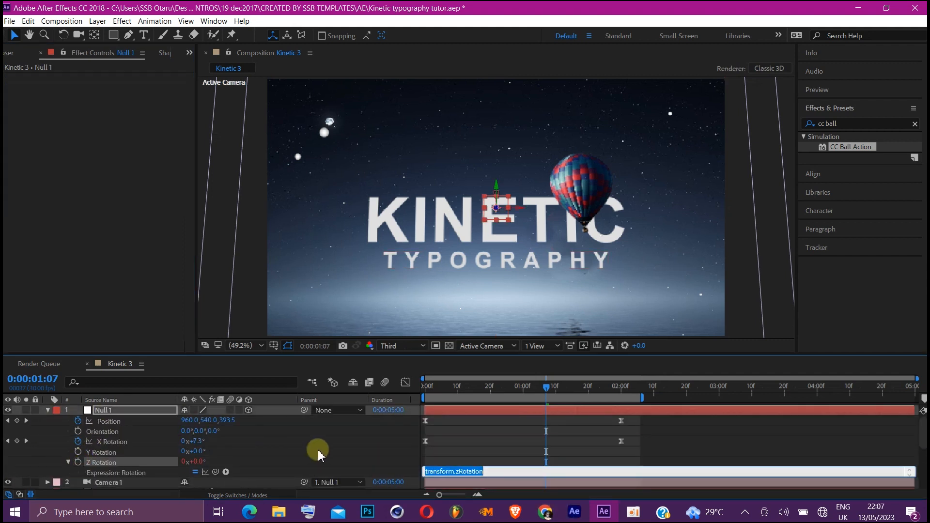
pyautogui.write('w')
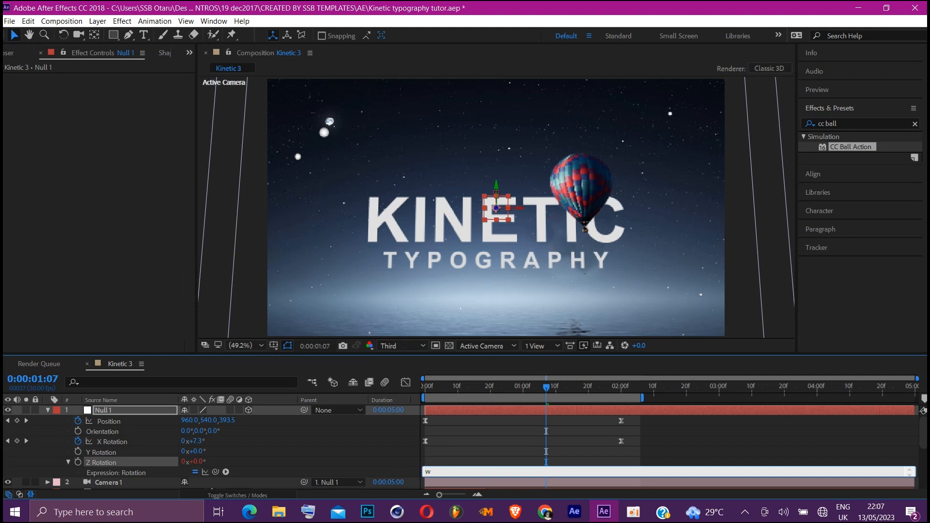
pyautogui.write('iggle(1,3,10')
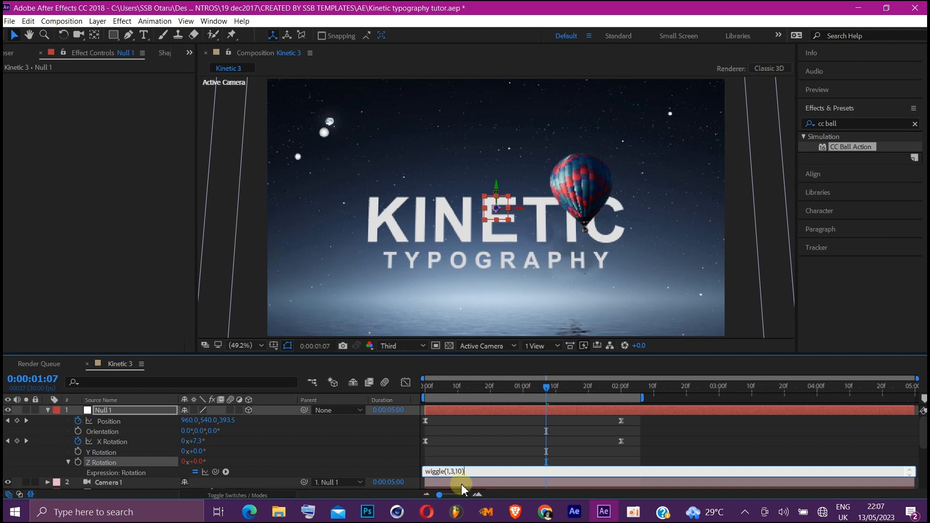
pyautogui.click(480, 449)
pyautogui.press('Home')
pyautogui.press('space')
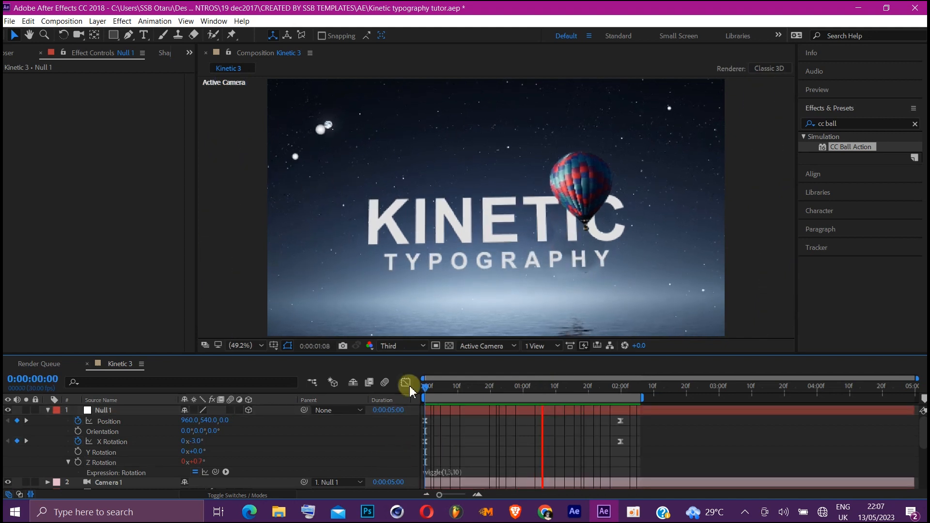